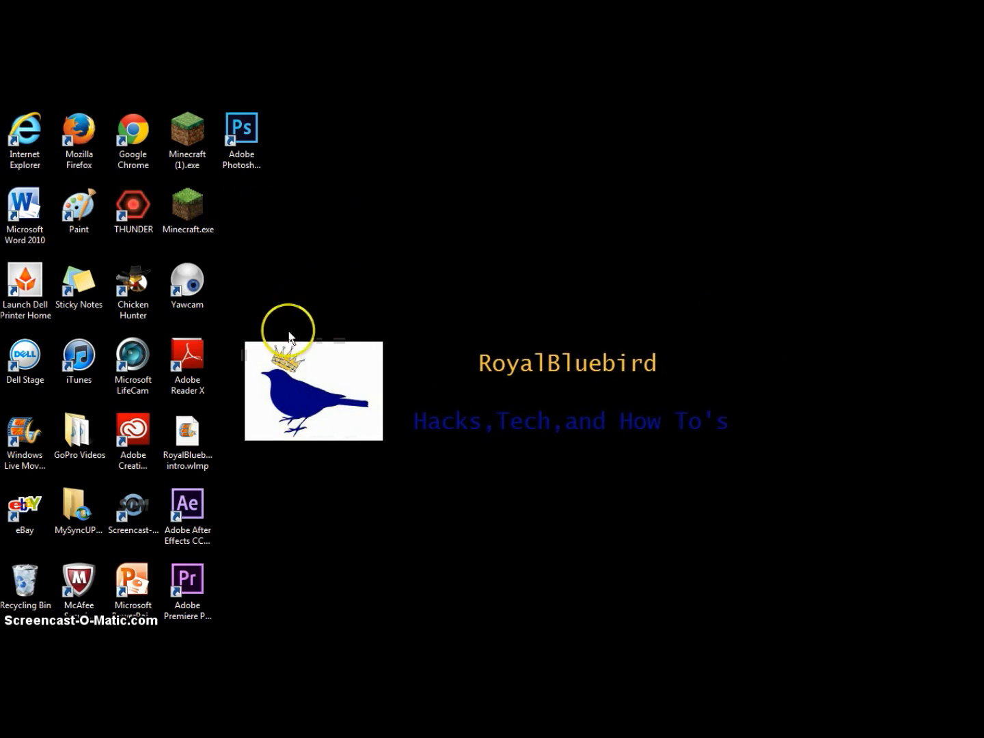
pyautogui.click(134, 354)
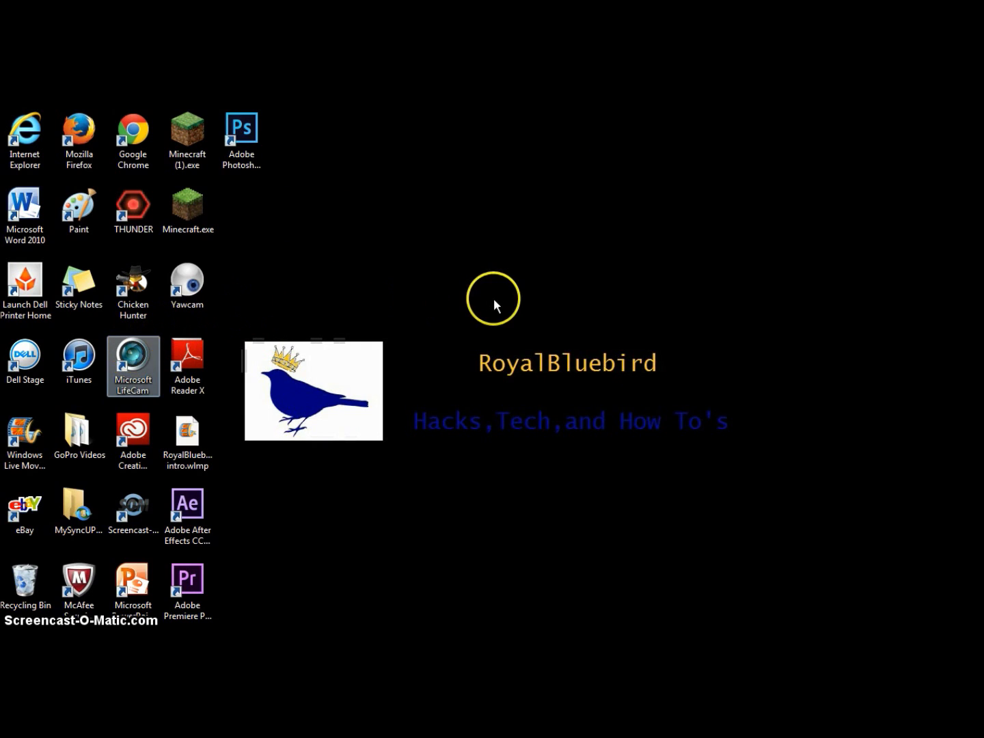
pyautogui.click(536, 308)
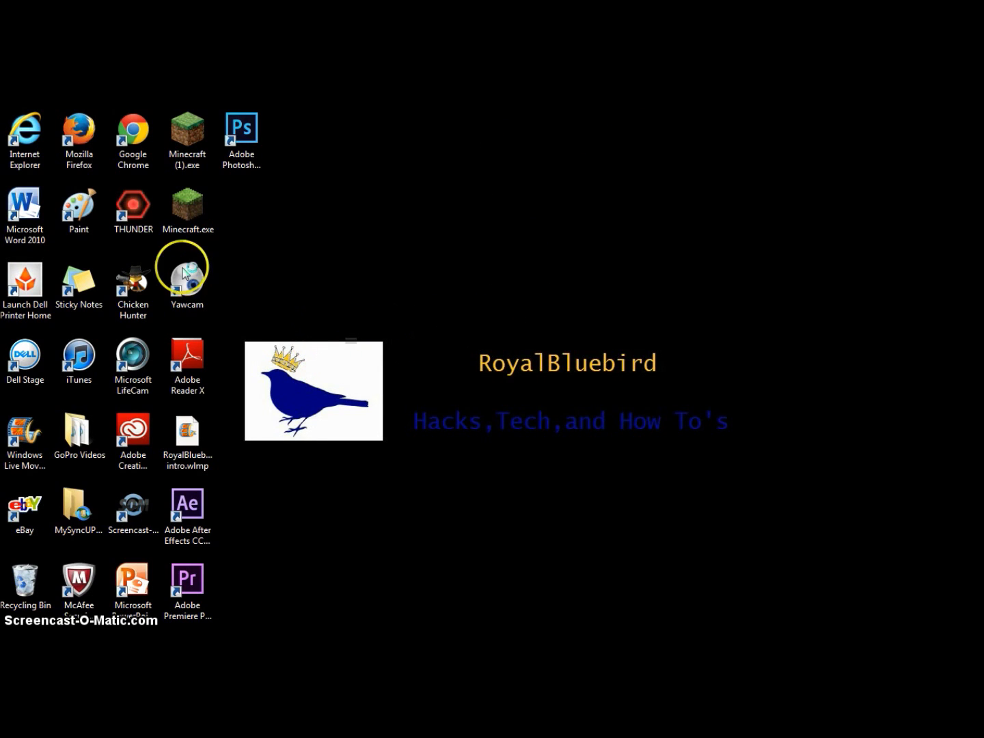
# Step: Open Firefox, search for yawcam and download yawcam_install.exe from the Yawcam website
pyautogui.doubleClick(79, 133)
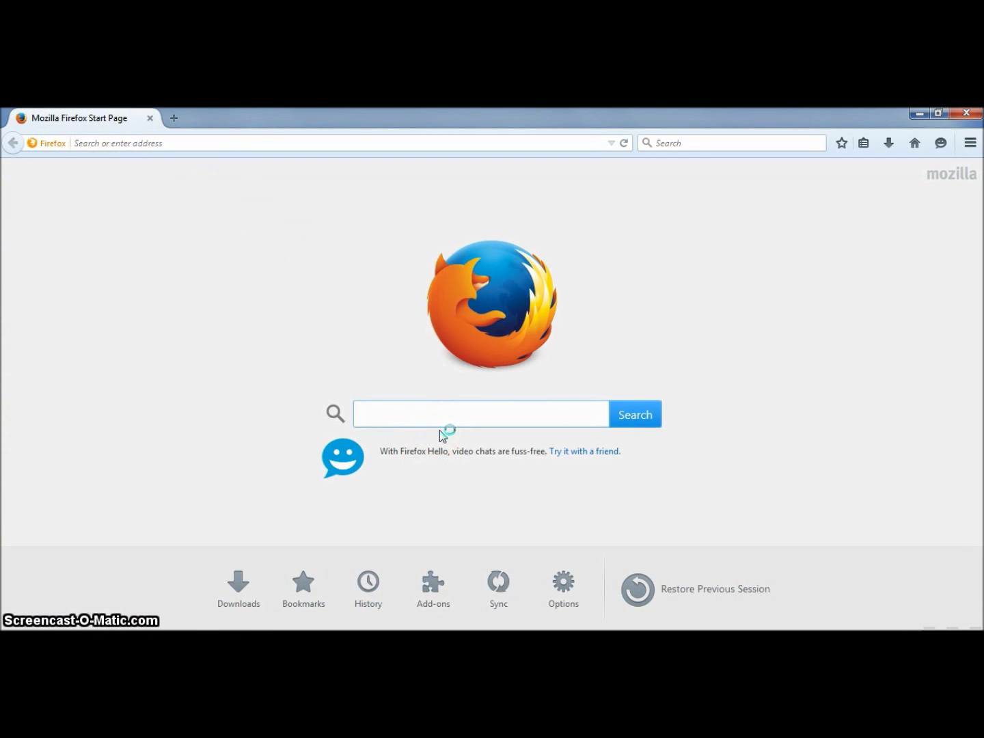
pyautogui.write('ya')
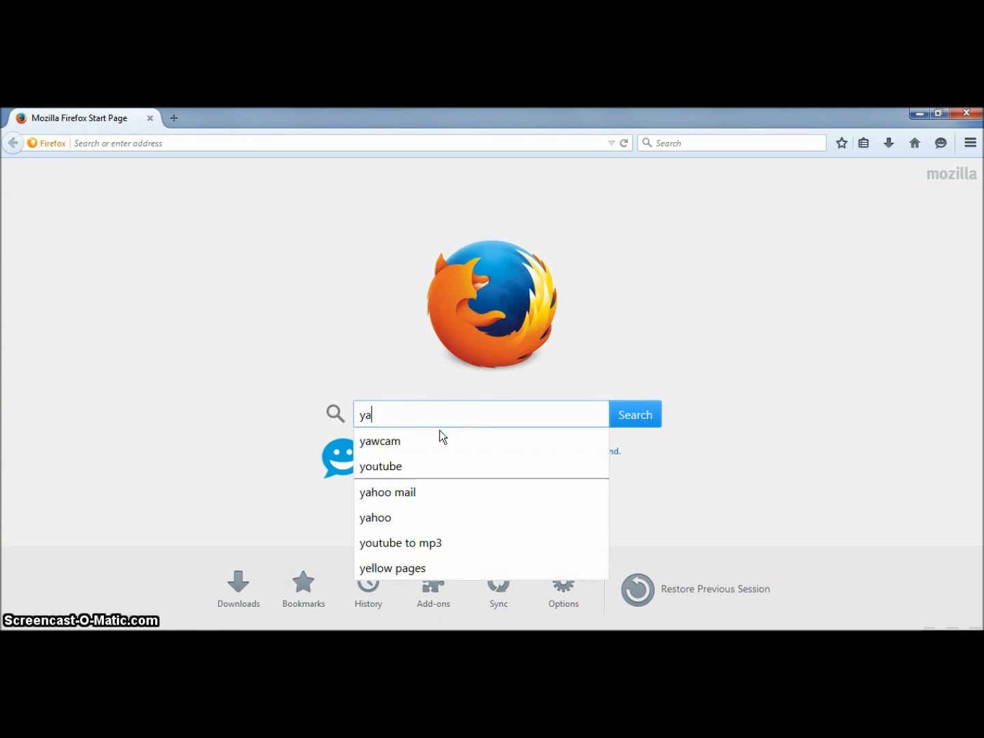
pyautogui.write('wcam')
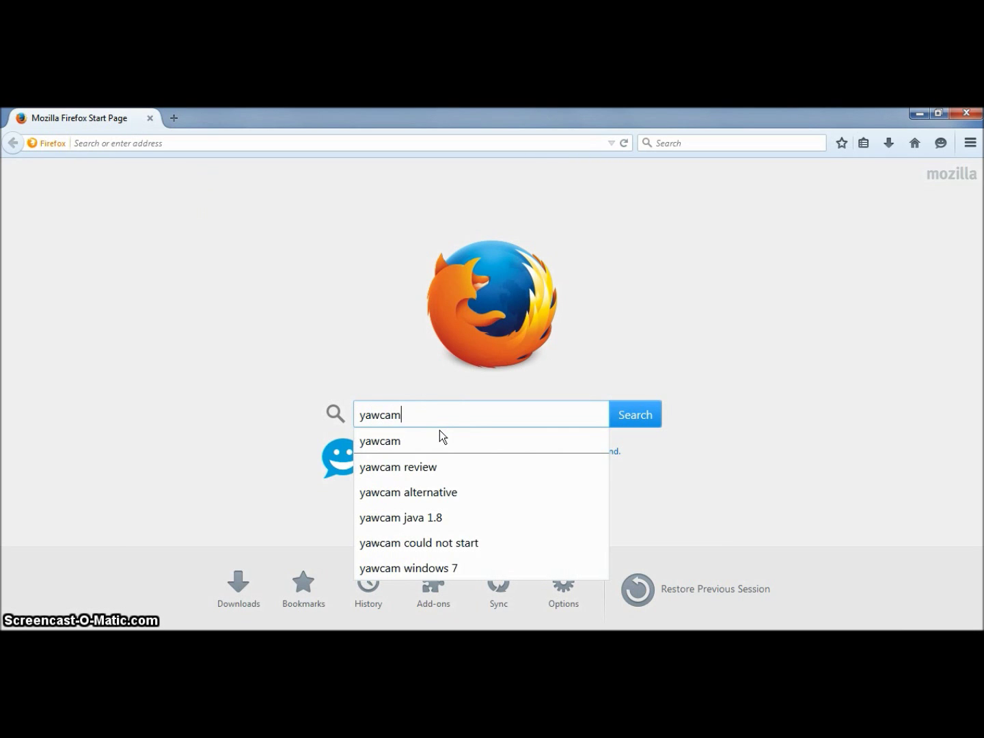
pyautogui.click(437, 433)
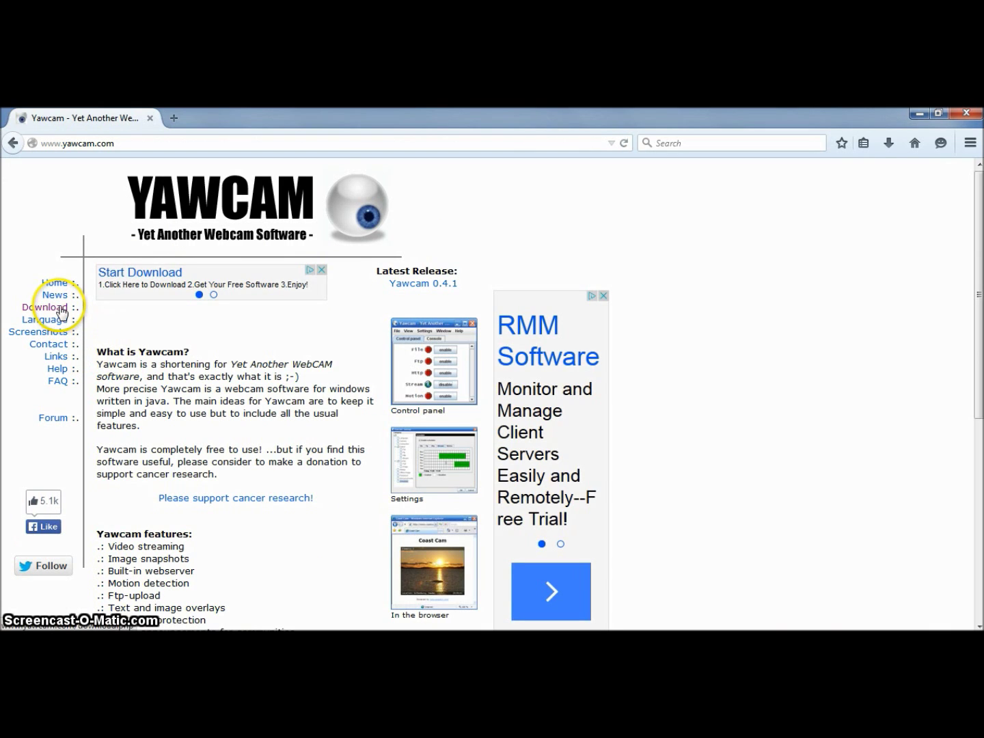
pyautogui.click(64, 310)
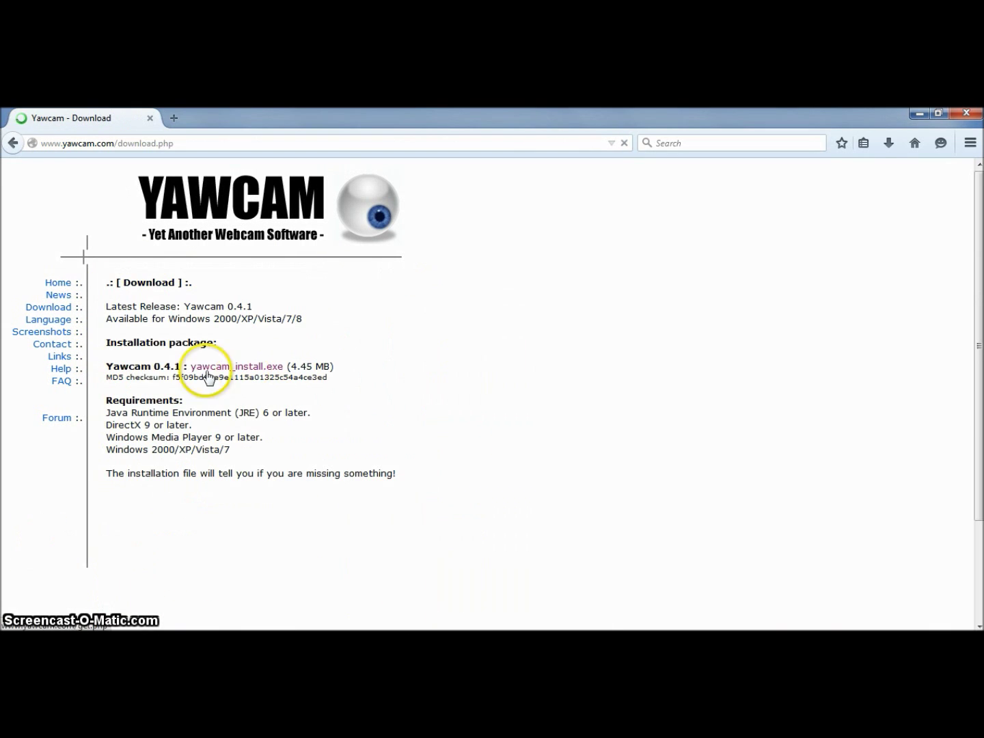
pyautogui.click(279, 366)
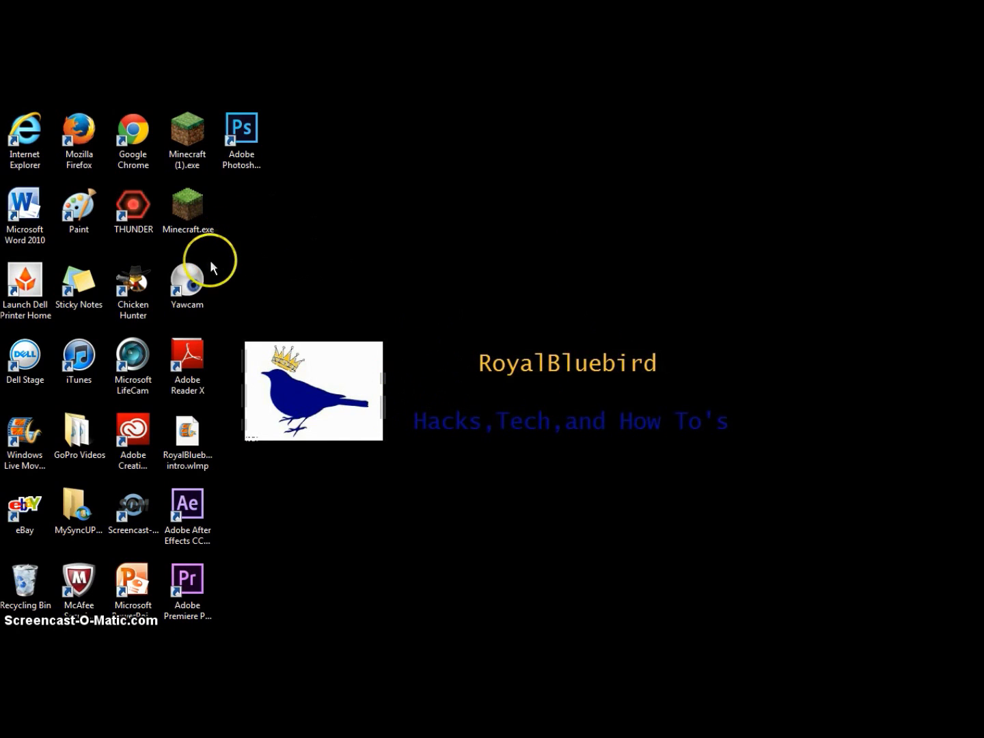
# Step: Launch Yawcam from the desktop and dismiss its webcam connection error
pyautogui.click(196, 280)
pyautogui.doubleClick(196, 280)
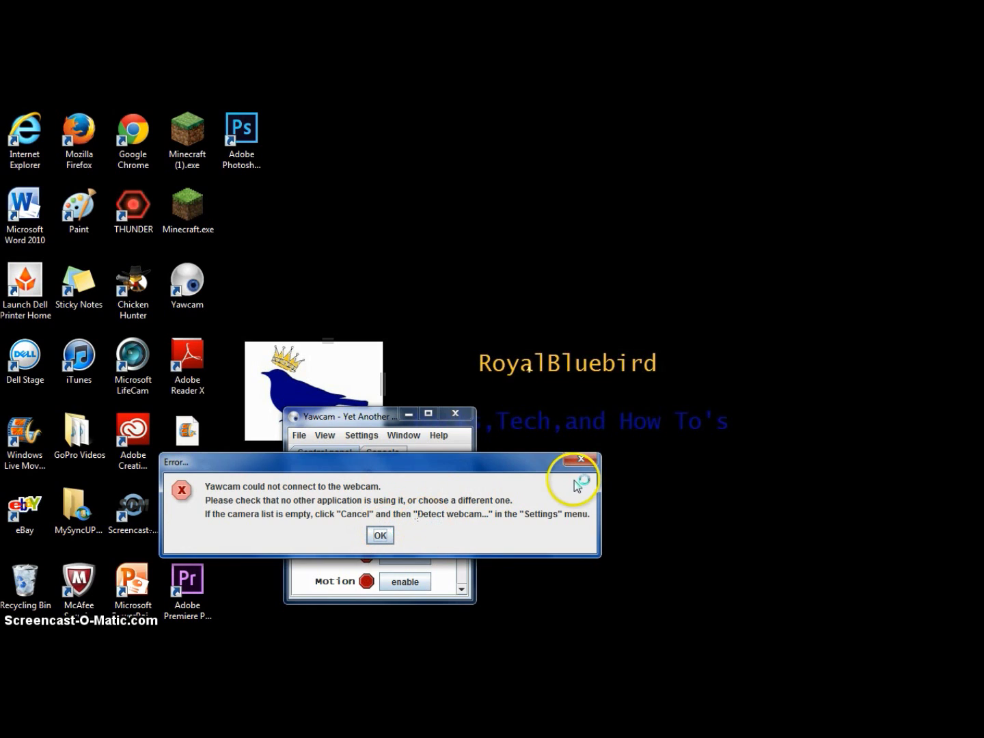
pyautogui.click(581, 457)
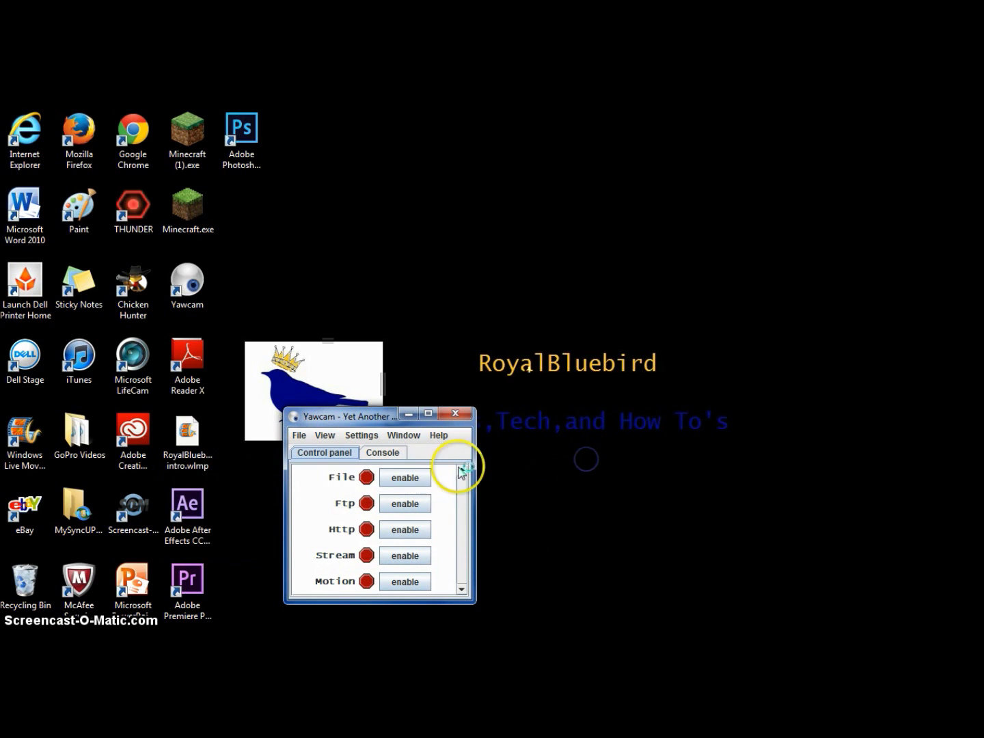
# Step: Show the Yawcam preview window and place it above the control panel window, clear of the desktop icons
pyautogui.click(403, 435)
pyautogui.click(426, 454)
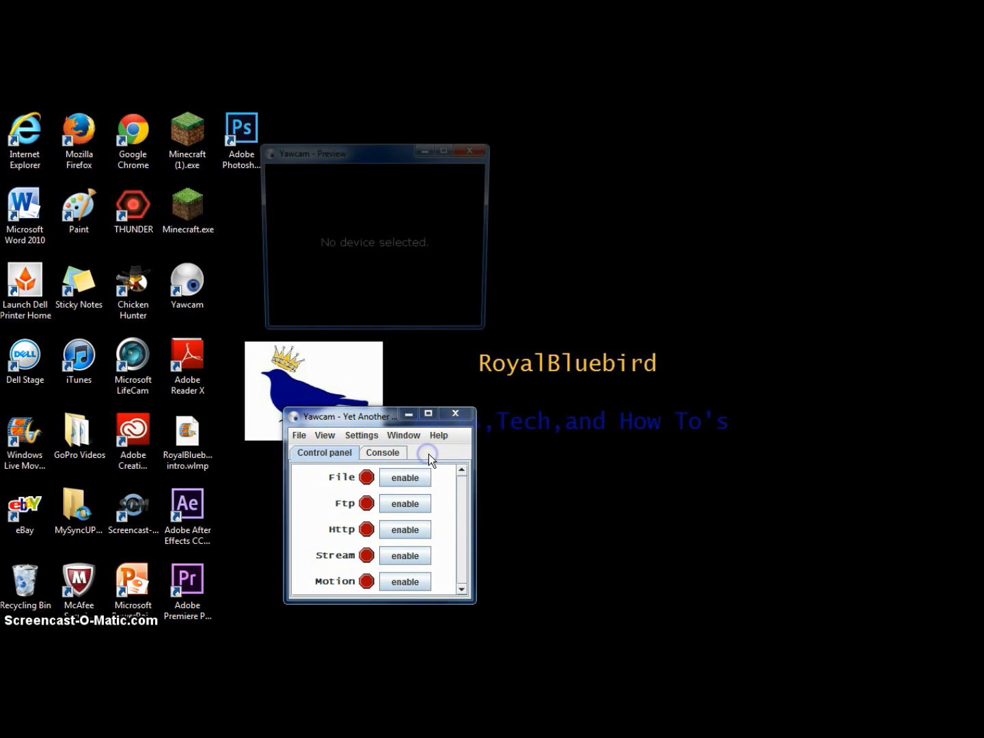
pyautogui.moveTo(329, 154); pyautogui.dragTo(480, 180)
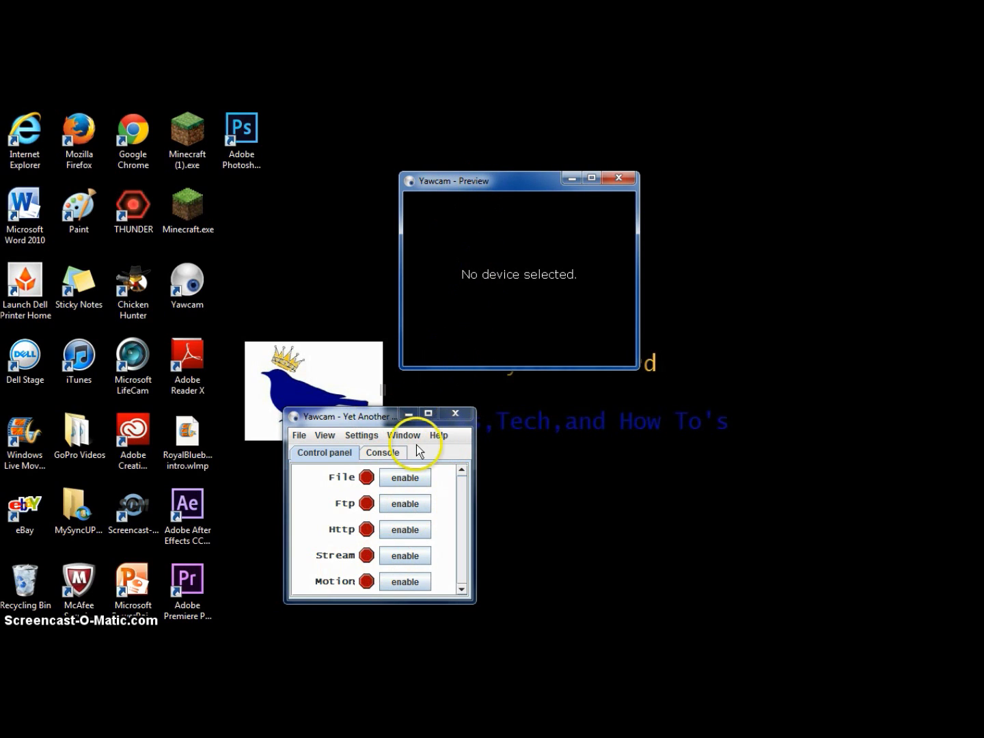
# Step: Look through the capture devices that Yawcam can be changed to
pyautogui.click(362, 438)
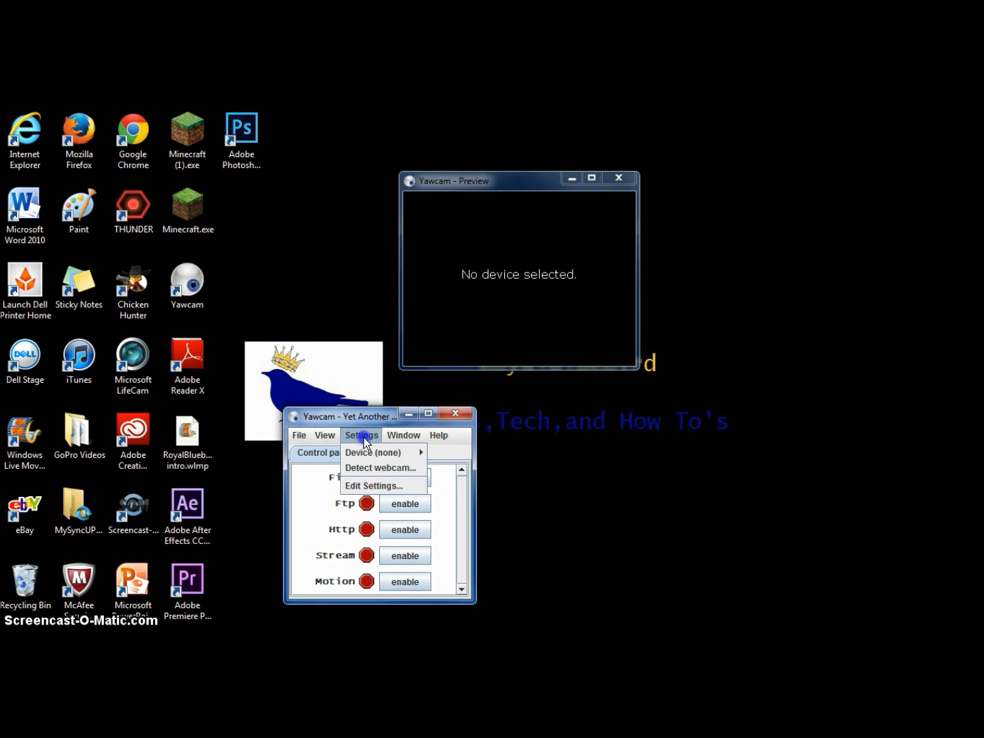
pyautogui.moveTo(383, 451)
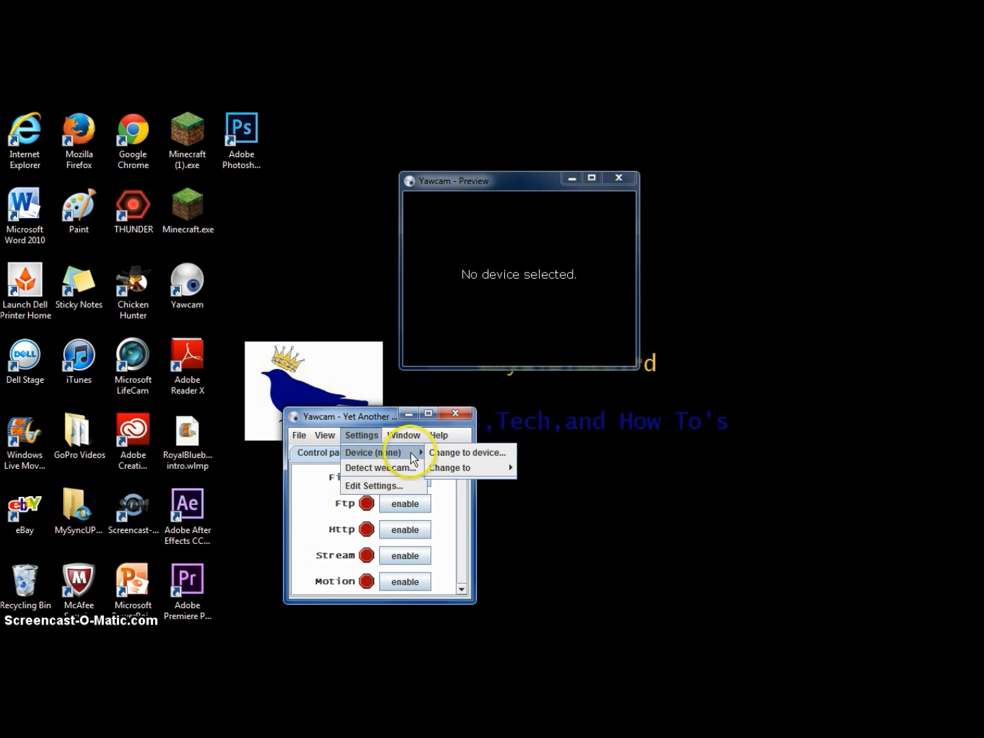
pyautogui.moveTo(448, 468)
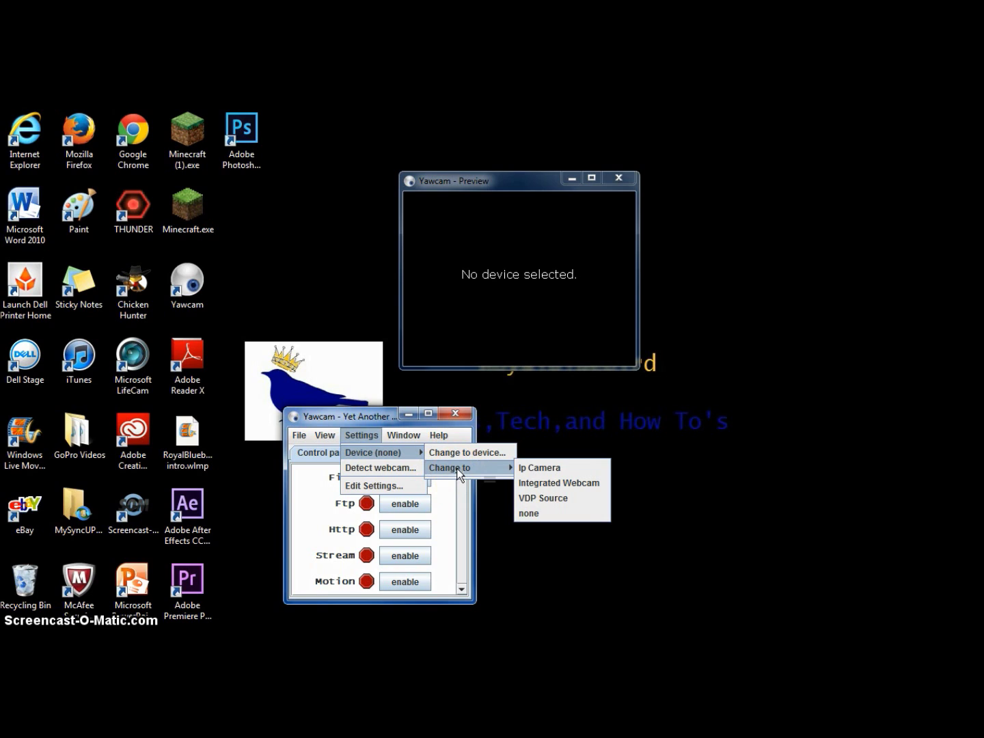
pyautogui.click(383, 439)
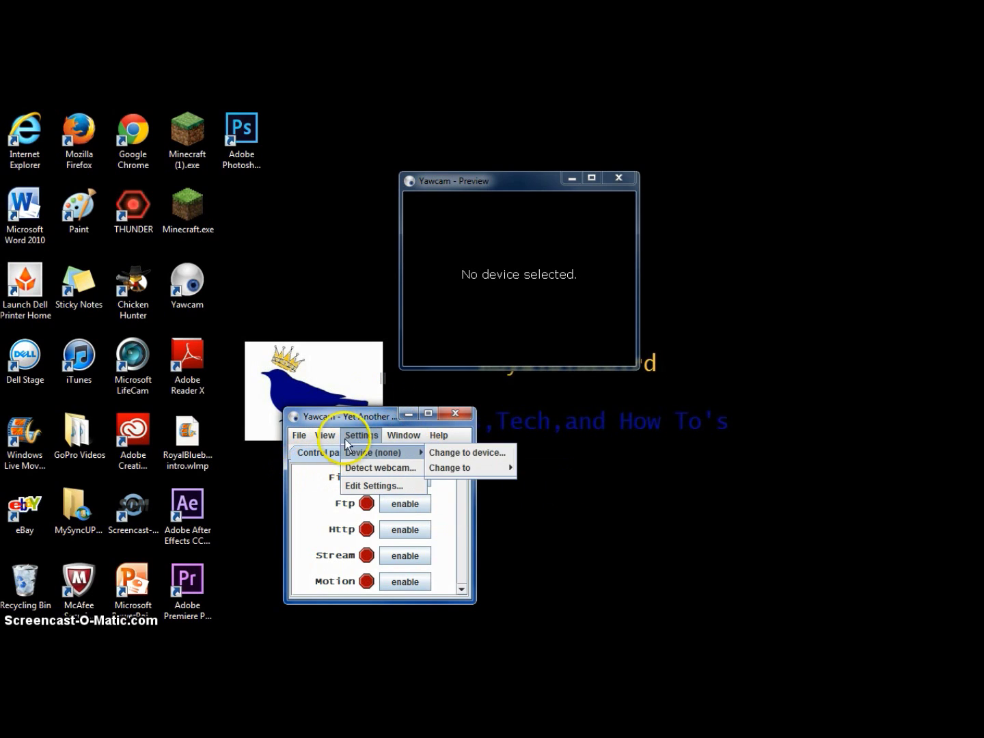
pyautogui.click(554, 477)
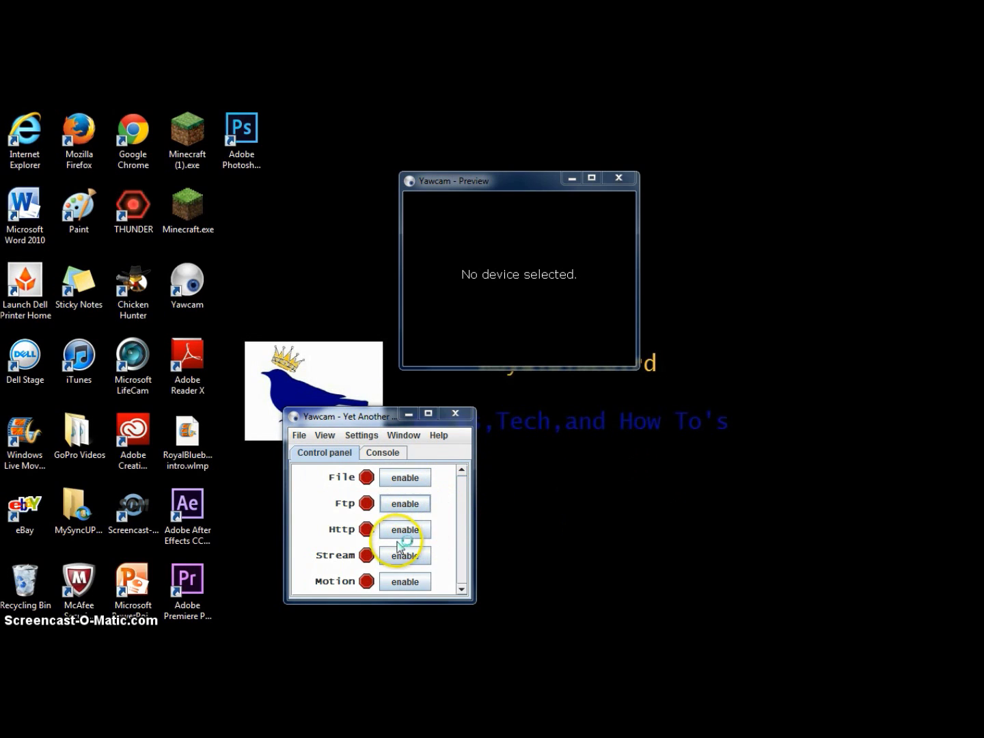
# Step: Enable the Http and Stream outputs and switch the Ftp output back off
pyautogui.click(410, 503)
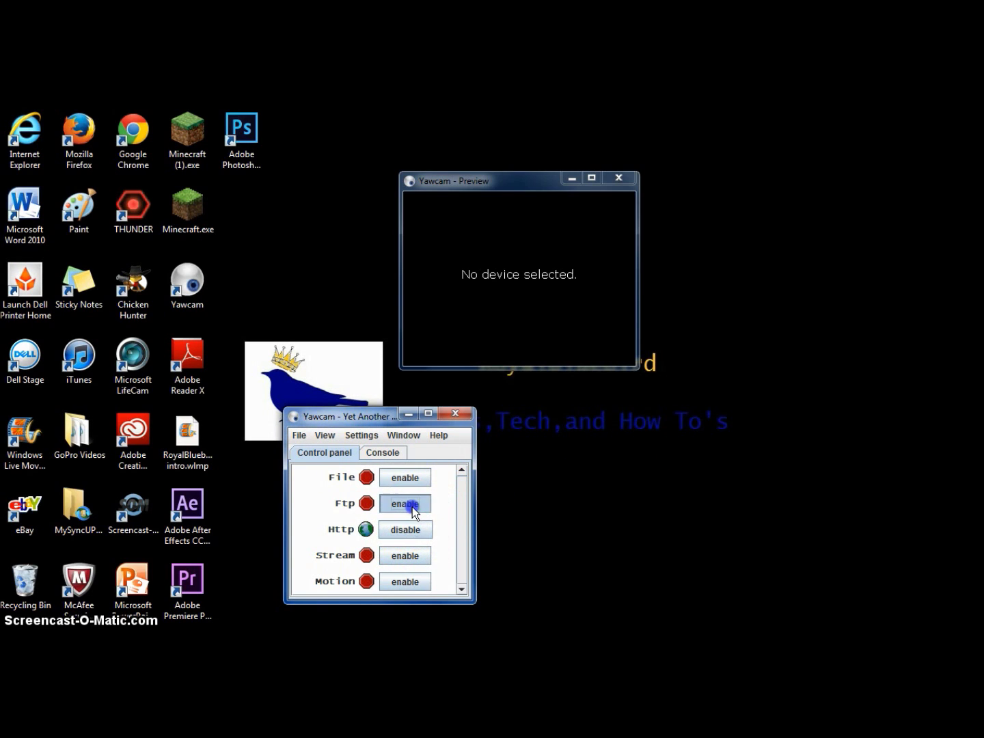
pyautogui.click(410, 557)
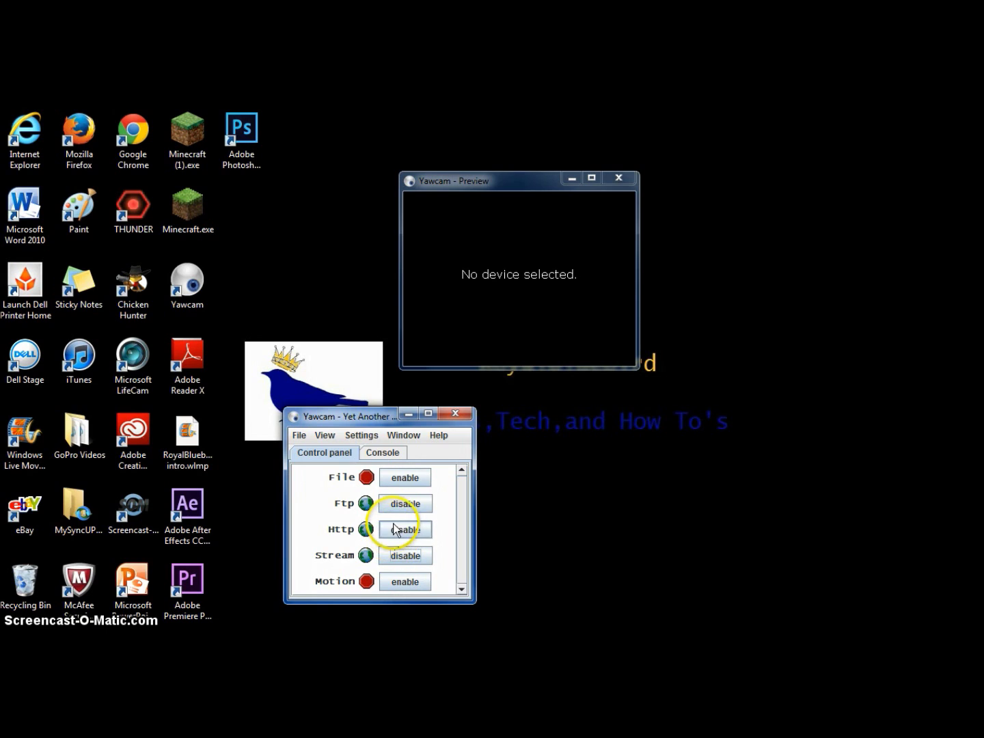
pyautogui.click(405, 509)
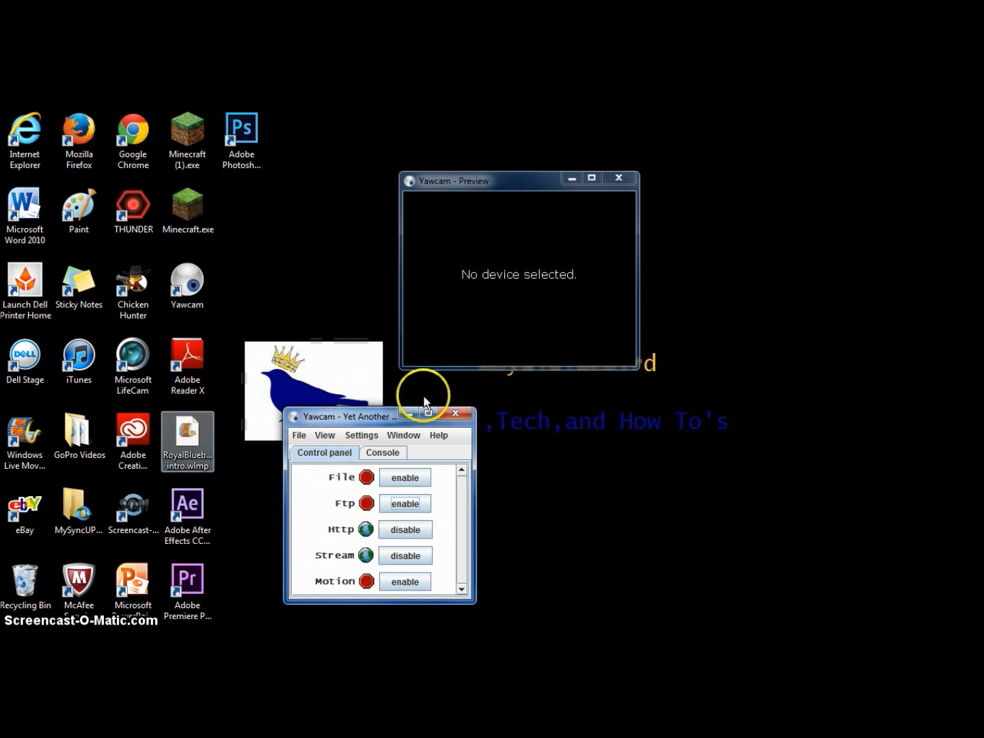
# Step: Open Yawcam's settings and review the Scheduler and Announcements pages, dismissing the SyncUP crash message
pyautogui.click(372, 434)
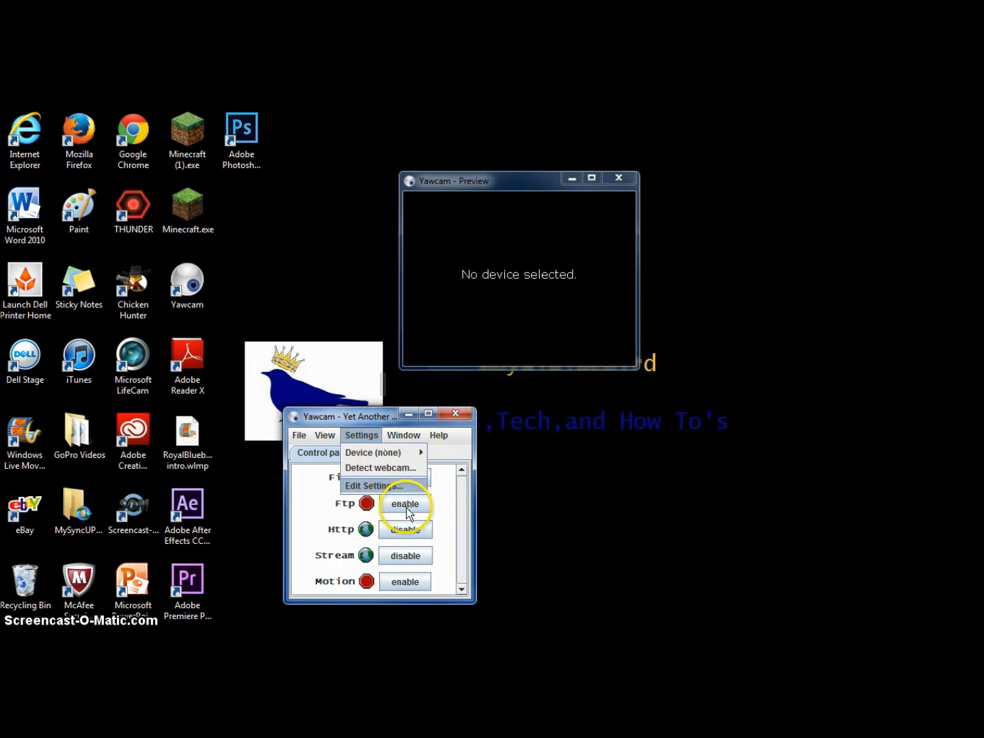
pyautogui.click(412, 484)
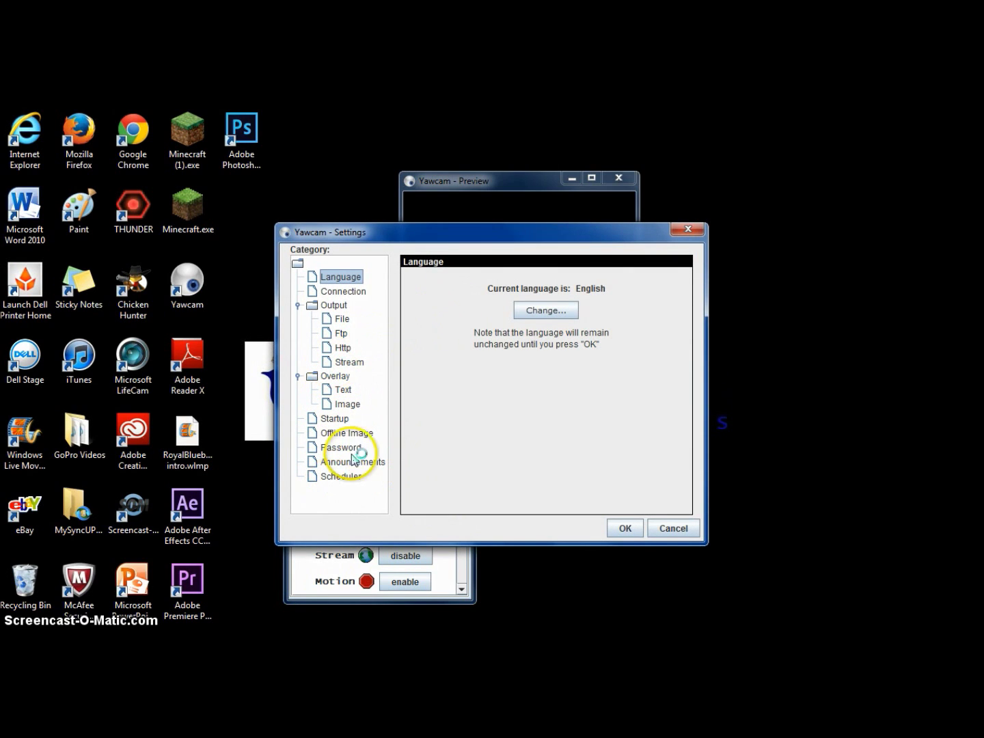
pyautogui.click(348, 477)
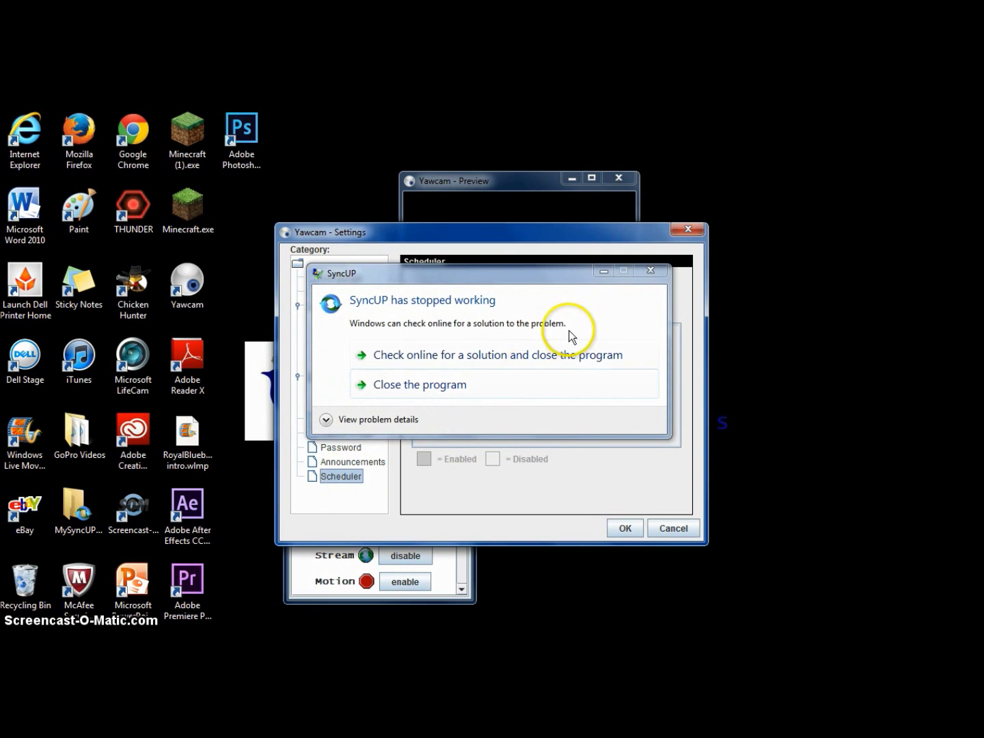
pyautogui.click(650, 272)
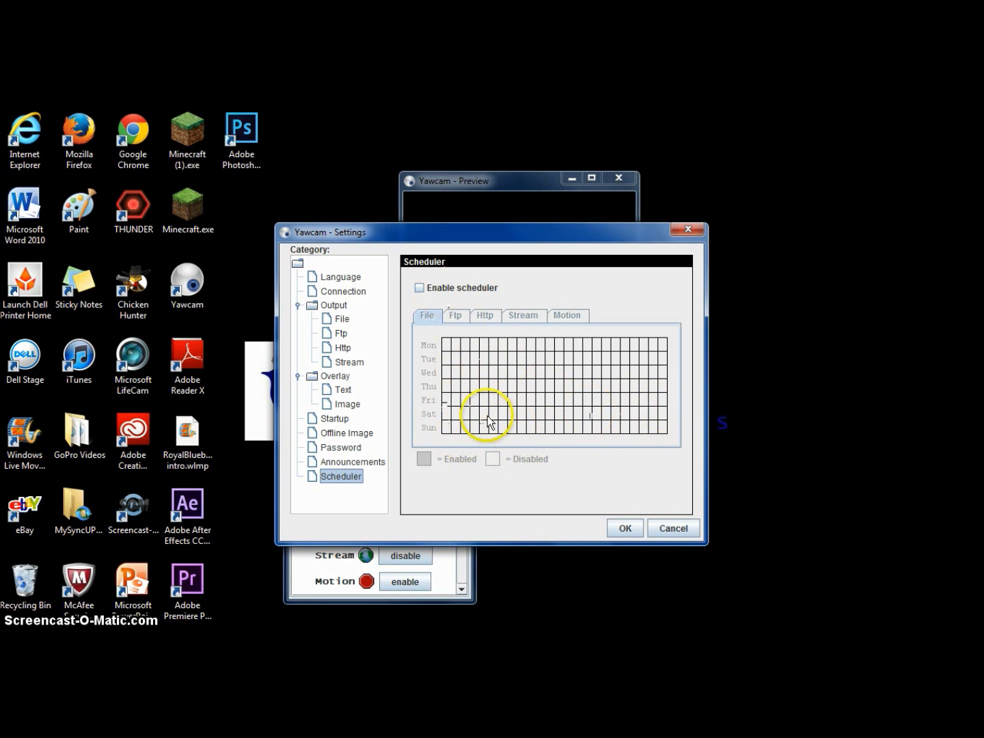
pyautogui.click(370, 463)
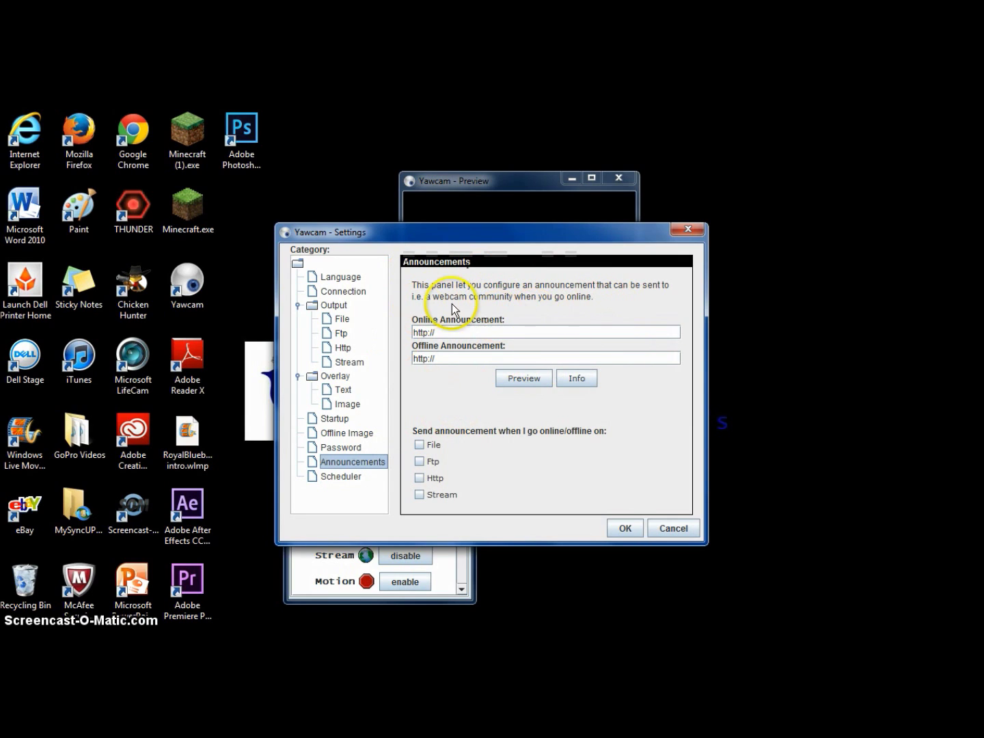
# Step: Review the Password, Offline Image and Startup settings, including the outputs started with Yawcam
pyautogui.click(341, 448)
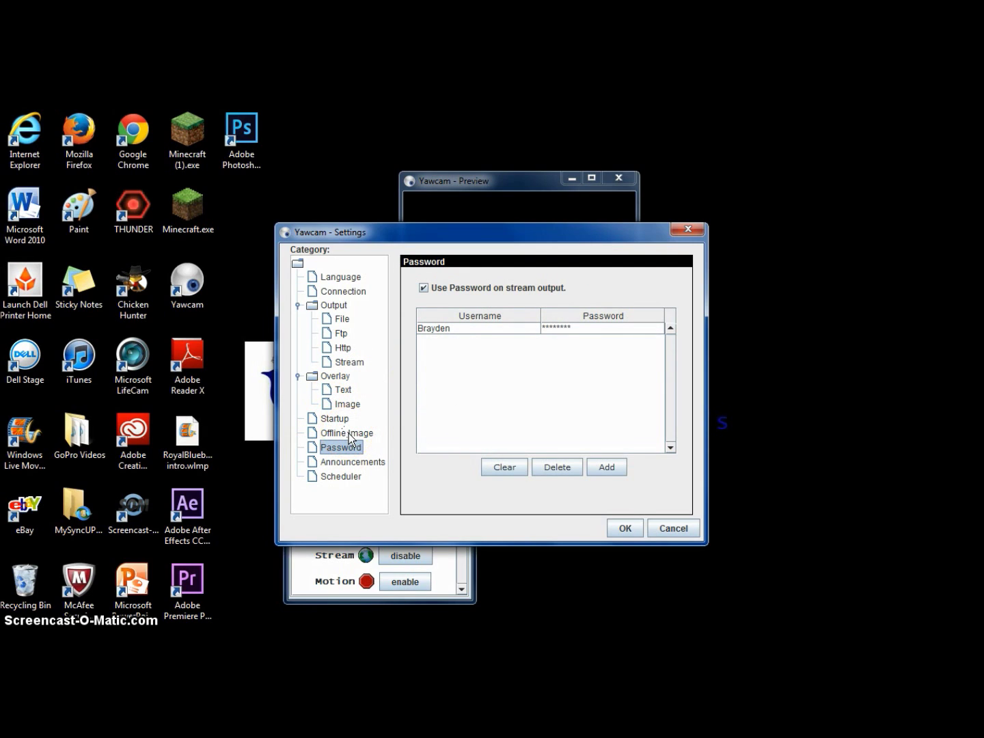
pyautogui.click(348, 434)
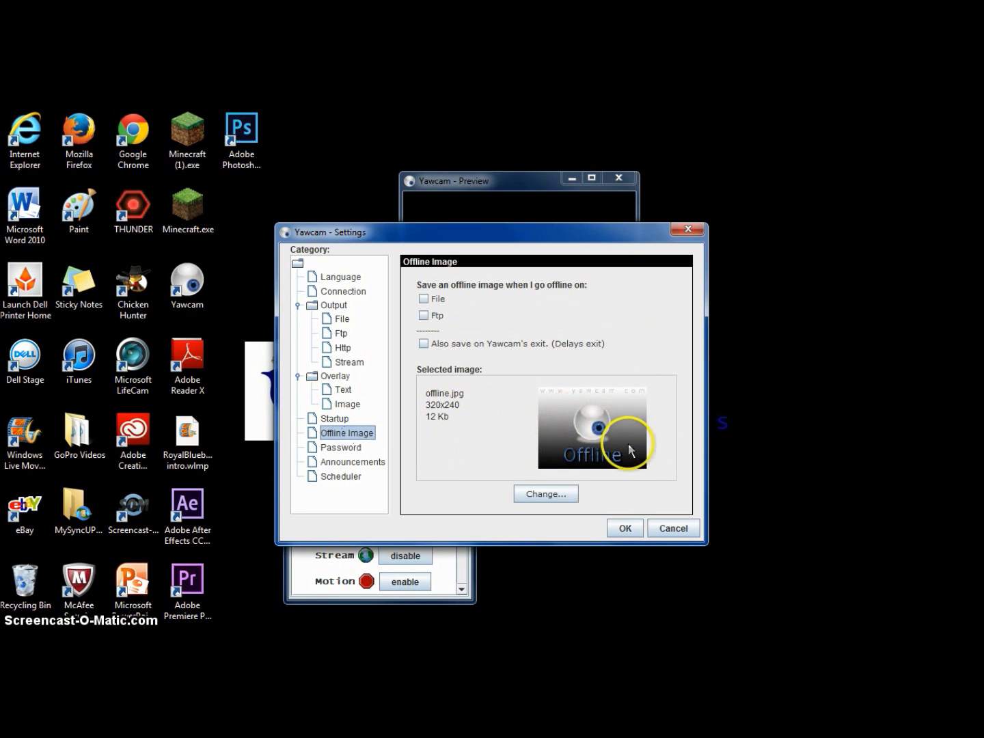
pyautogui.click(329, 448)
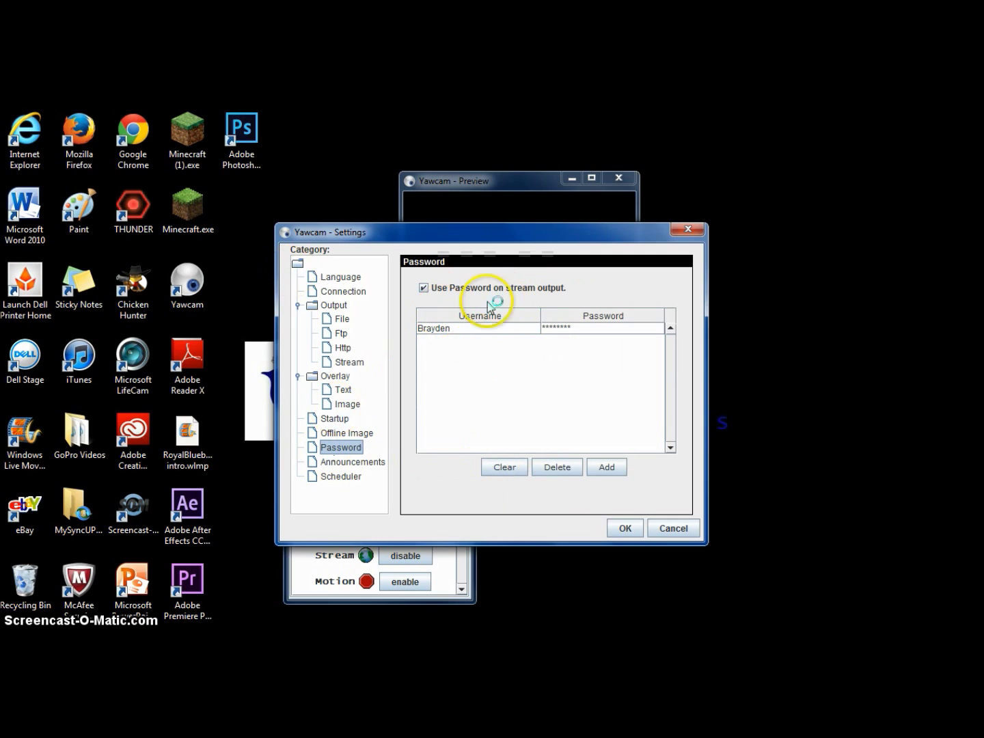
pyautogui.click(344, 434)
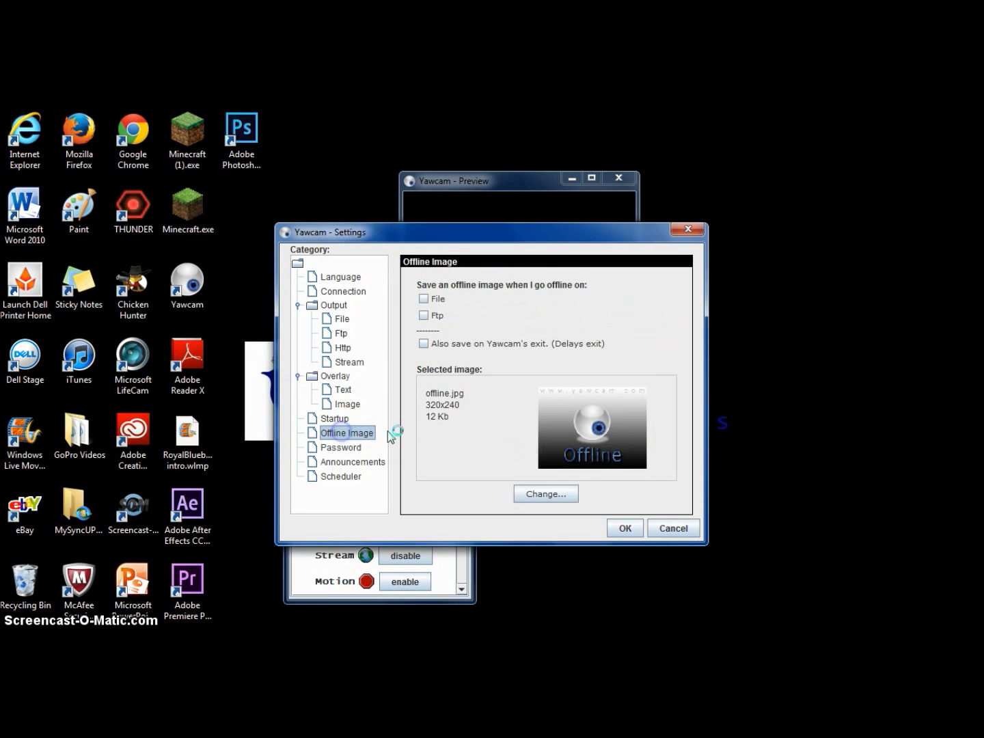
pyautogui.click(334, 419)
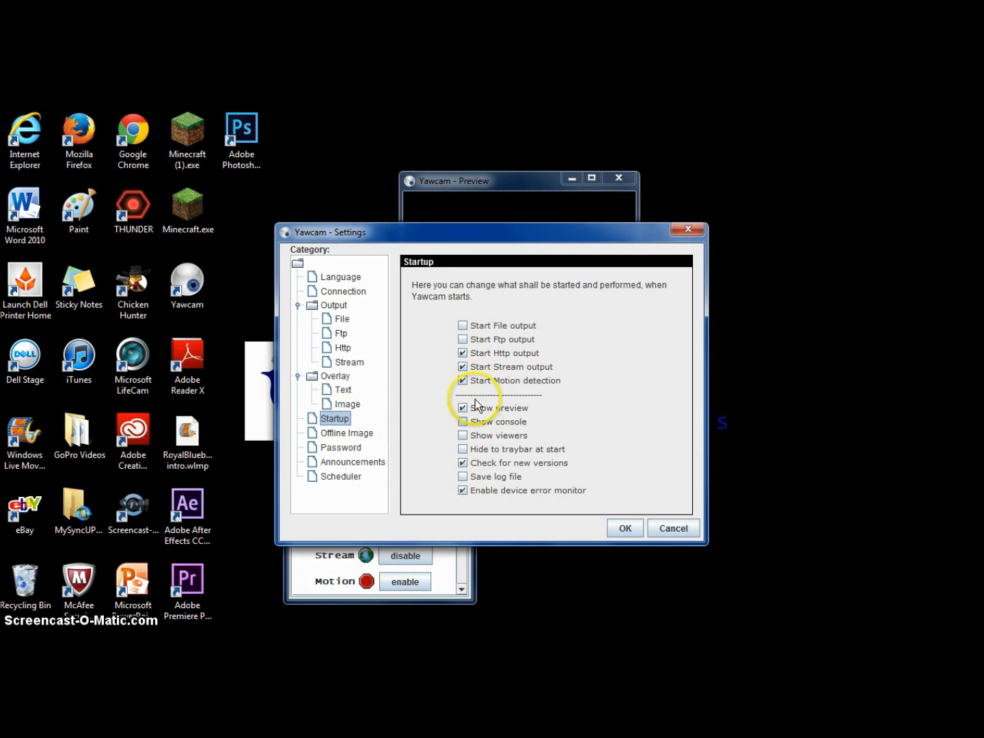
pyautogui.click(481, 353)
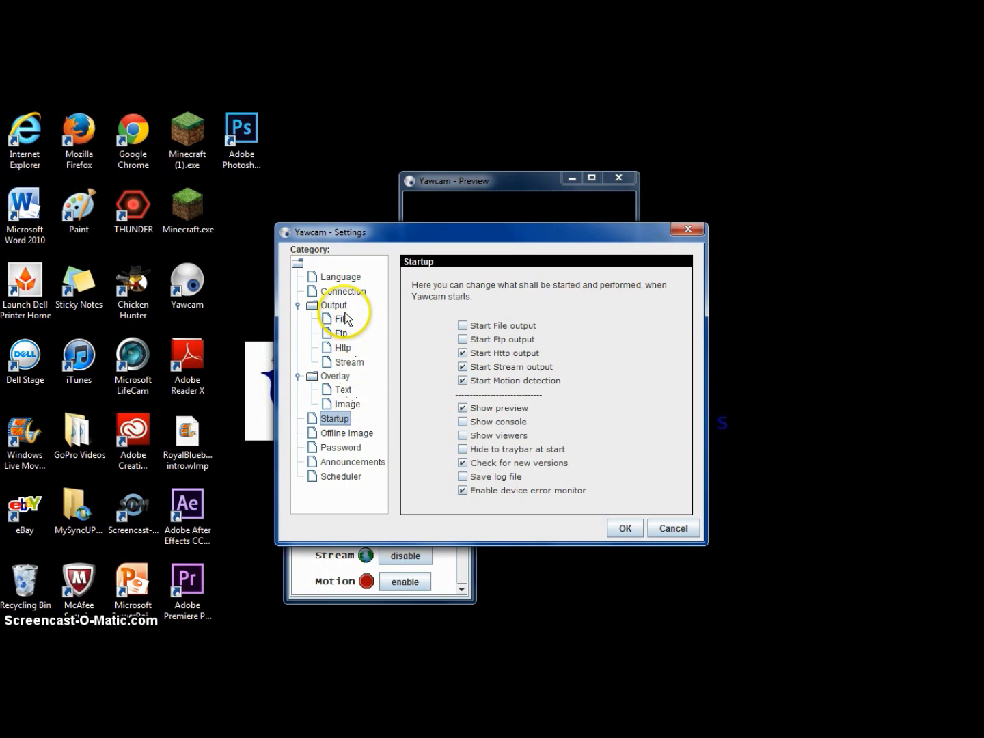
# Step: Compare the Http and Stream output settings, checking their ports, image quality and the Http page URL
pyautogui.click(342, 349)
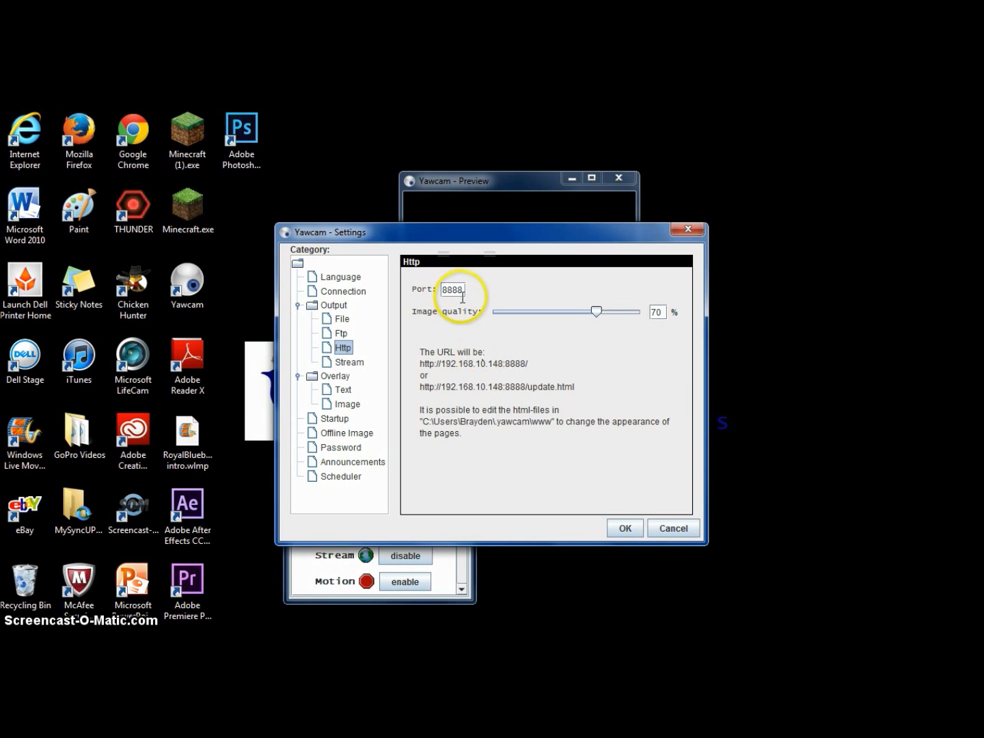
pyautogui.click(347, 361)
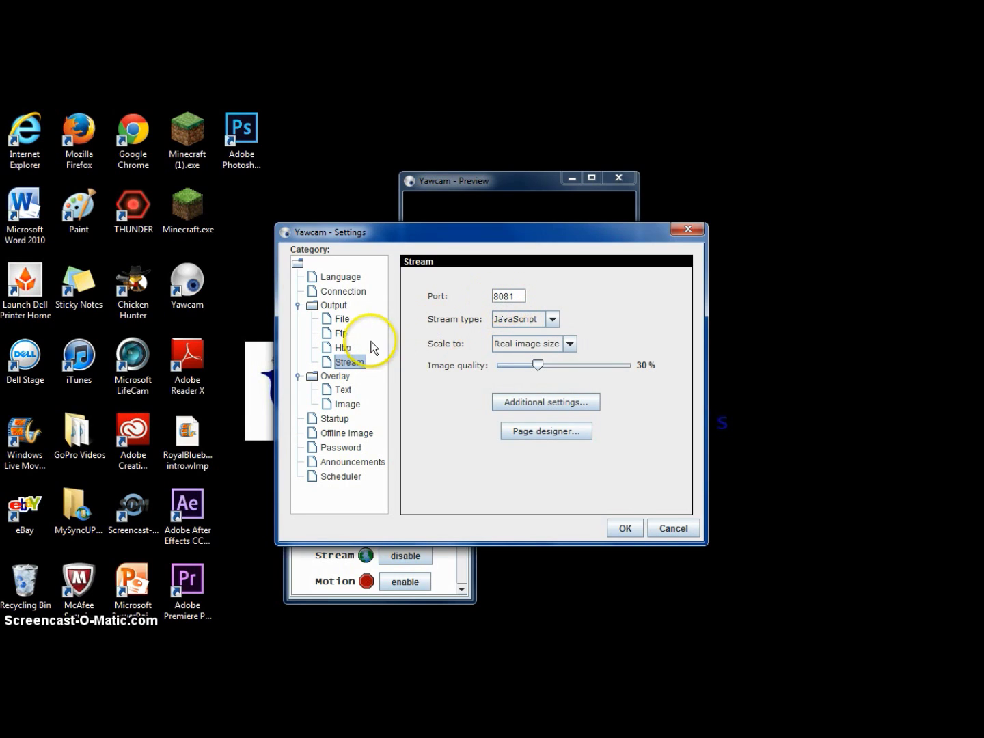
pyautogui.click(341, 348)
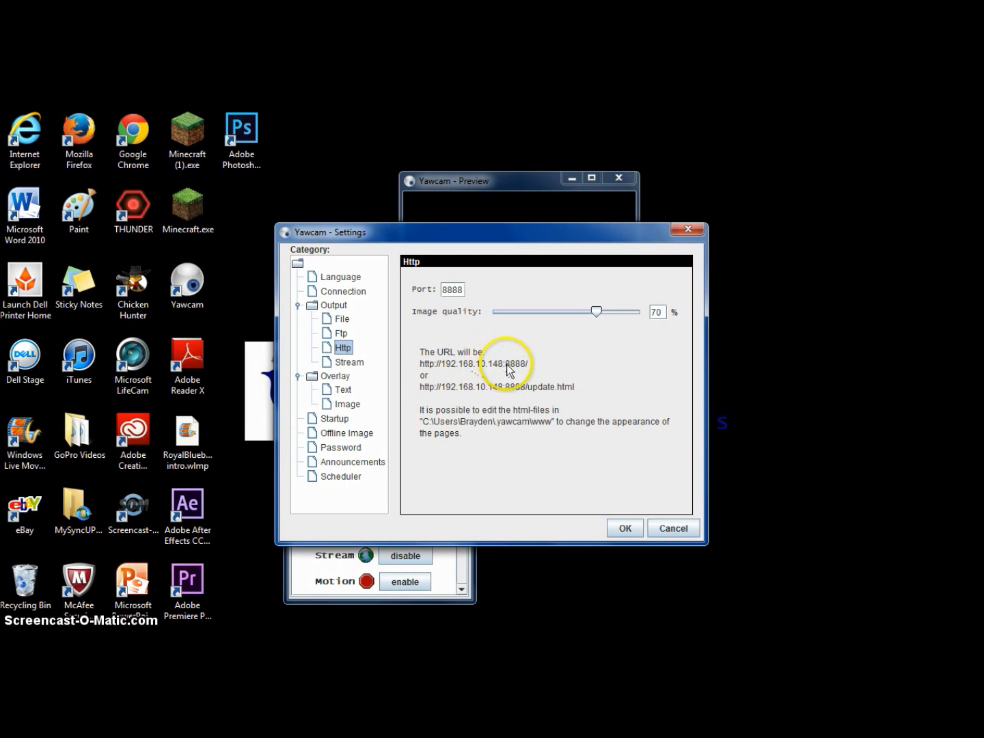
pyautogui.click(343, 334)
pyautogui.click(344, 347)
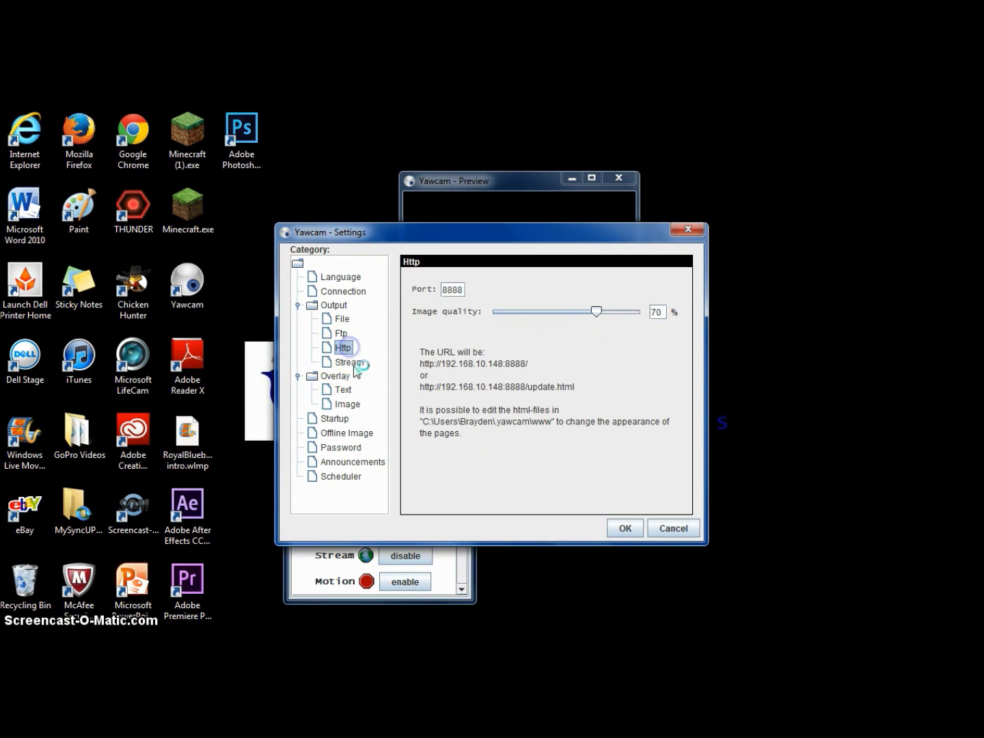
# Step: Recheck the Stream and Http output pages, including the Http page URL, and close the settings
pyautogui.click(351, 363)
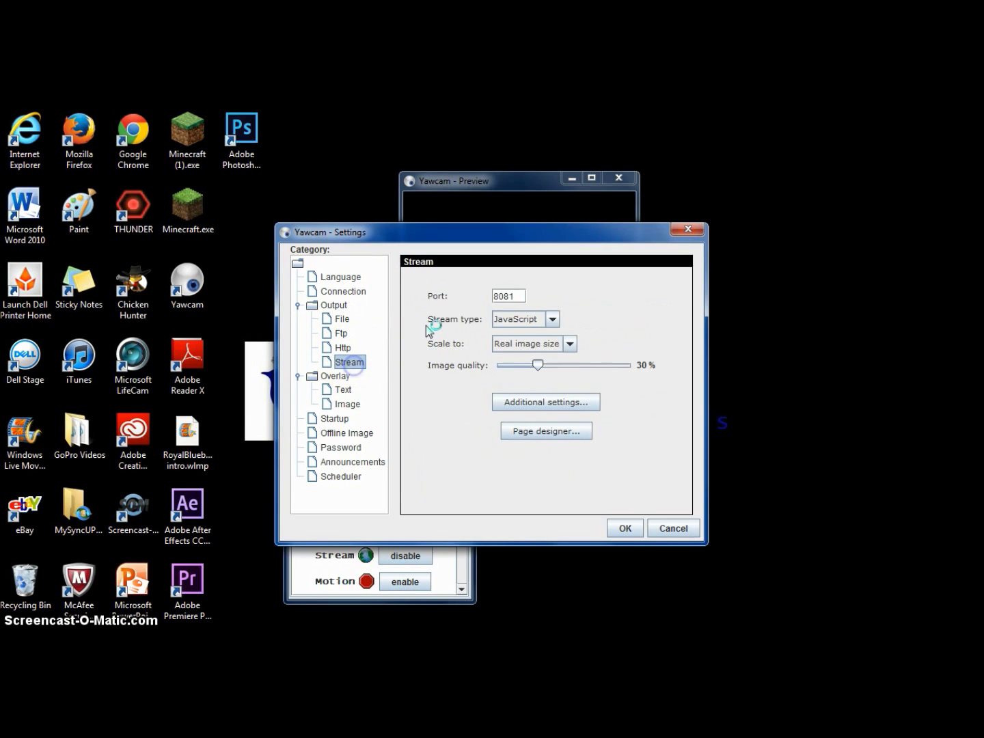
pyautogui.click(339, 347)
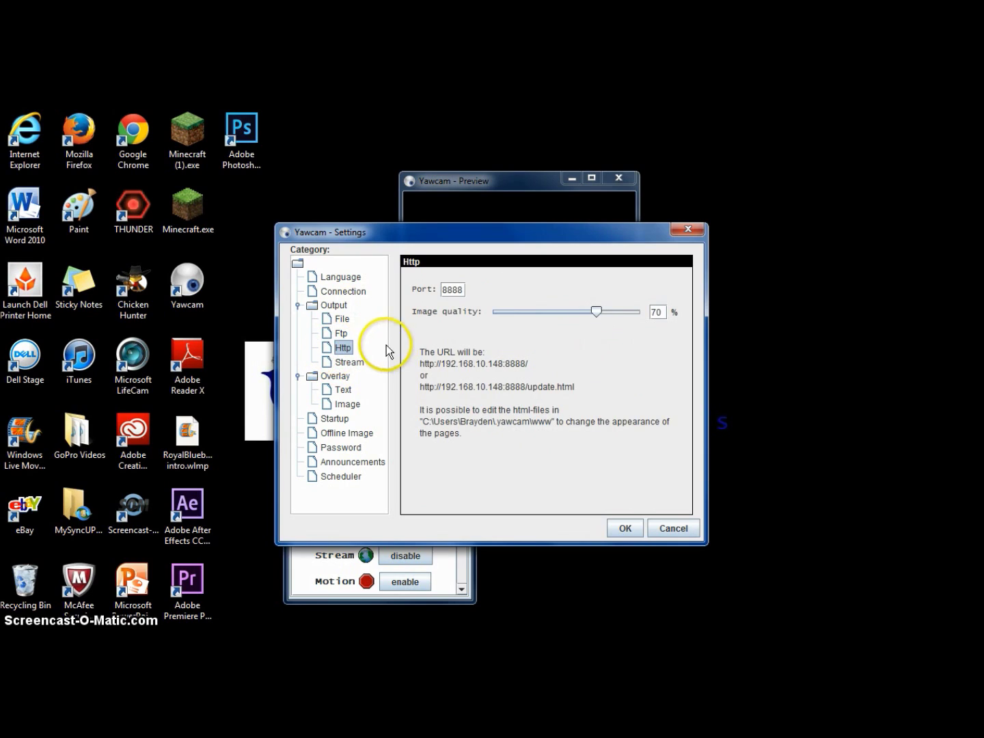
pyautogui.click(679, 234)
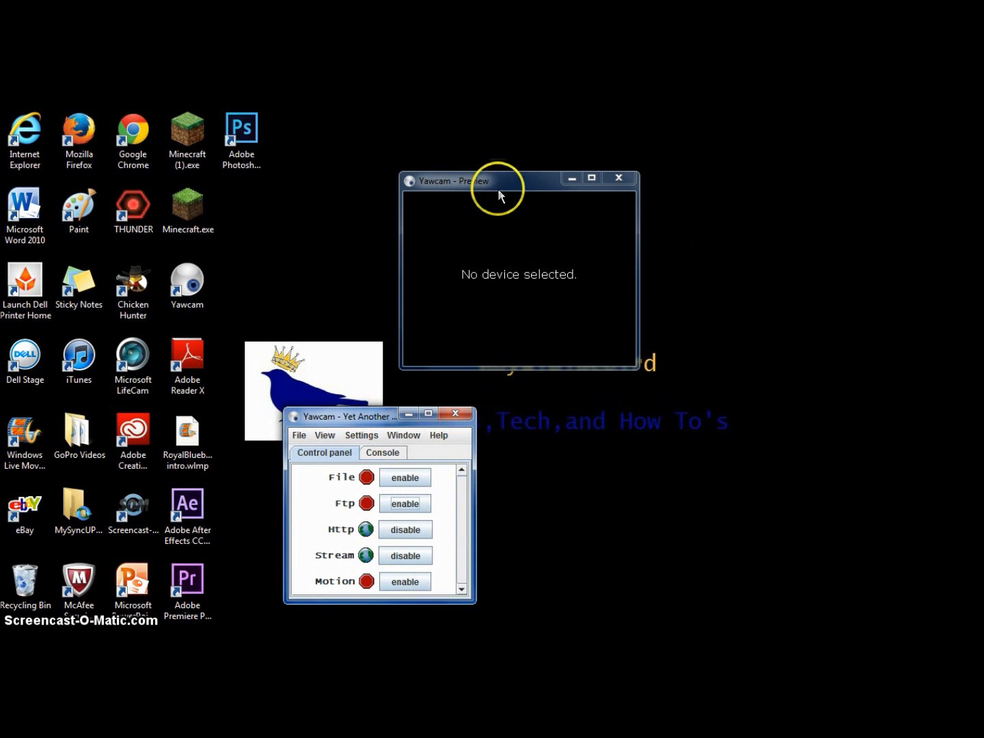
# Step: Enable the Motion output and open the Motion Detection window
pyautogui.moveTo(499, 188); pyautogui.dragTo(366, 200)
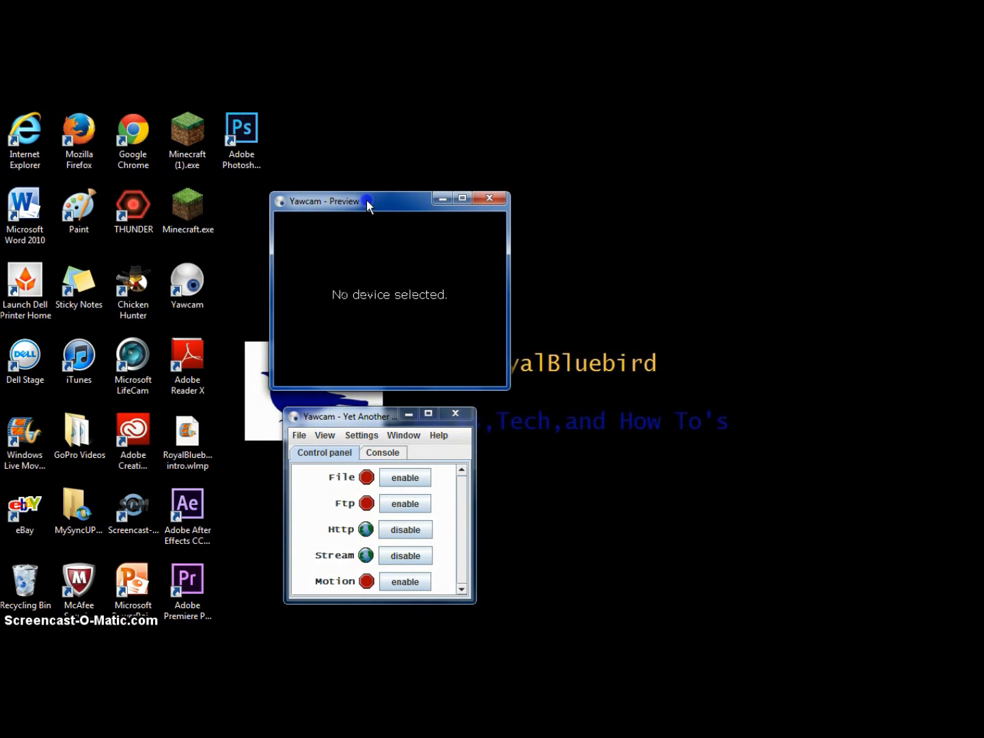
pyautogui.moveTo(339, 421); pyautogui.dragTo(565, 204)
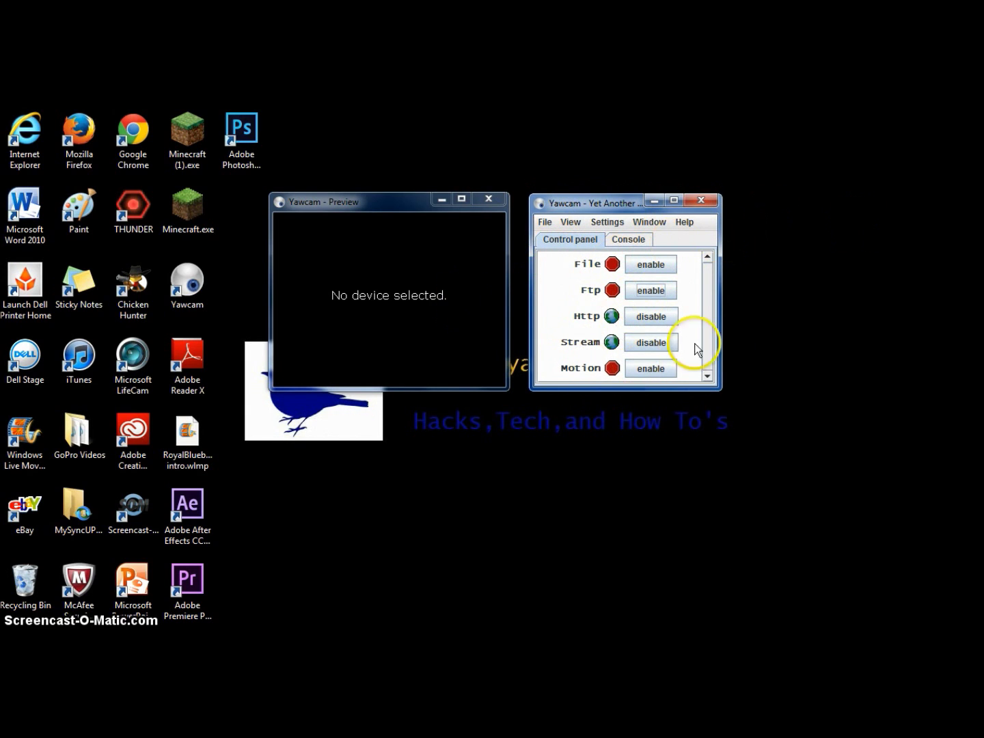
pyautogui.click(657, 370)
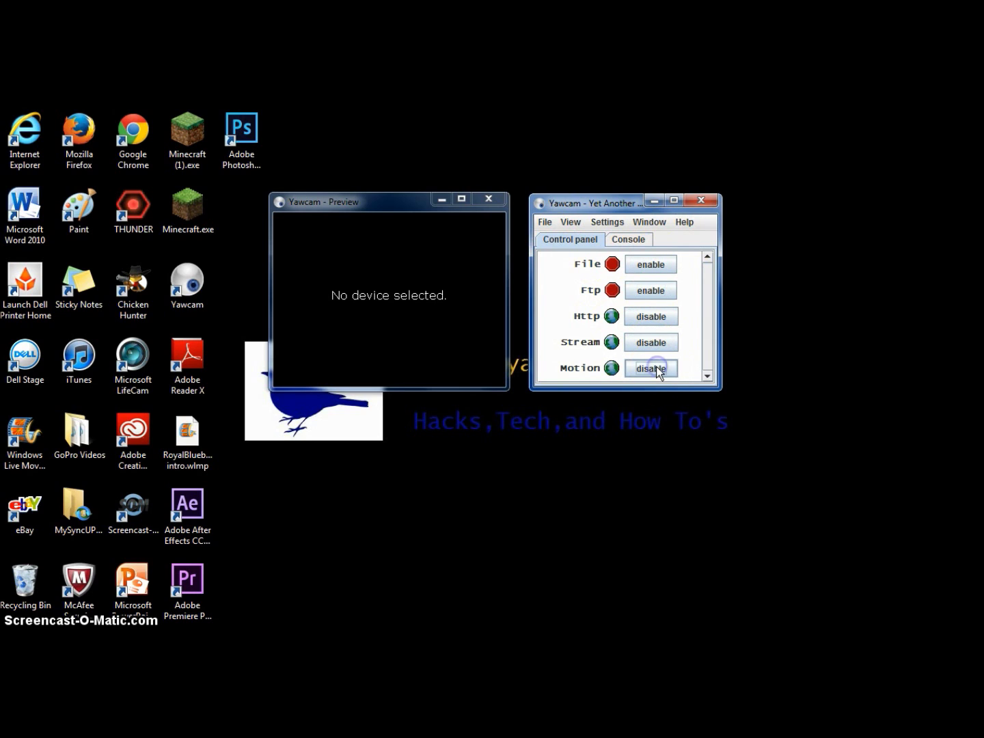
pyautogui.click(650, 223)
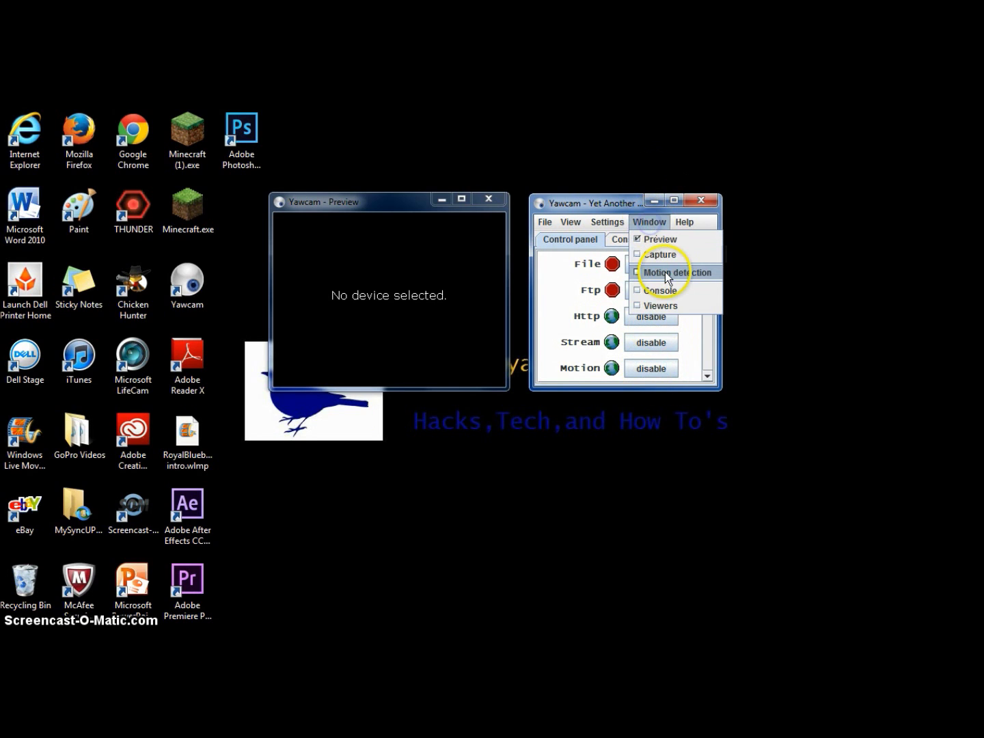
pyautogui.click(664, 272)
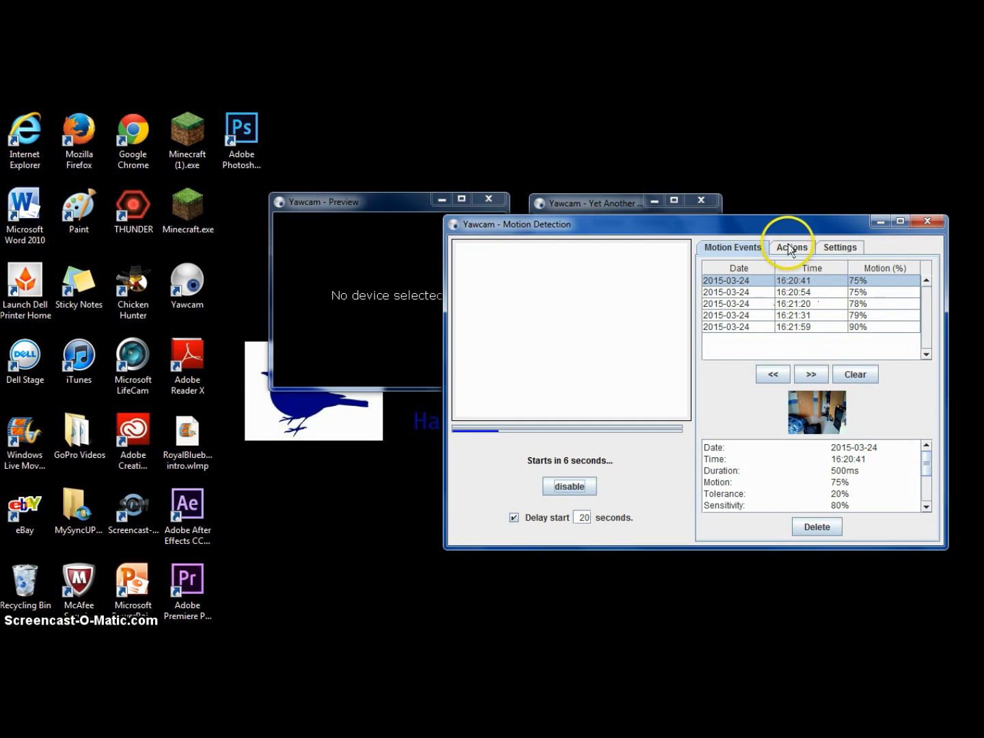
# Step: Turn motion detection off and clear all entries from the motion events list
pyautogui.click(575, 486)
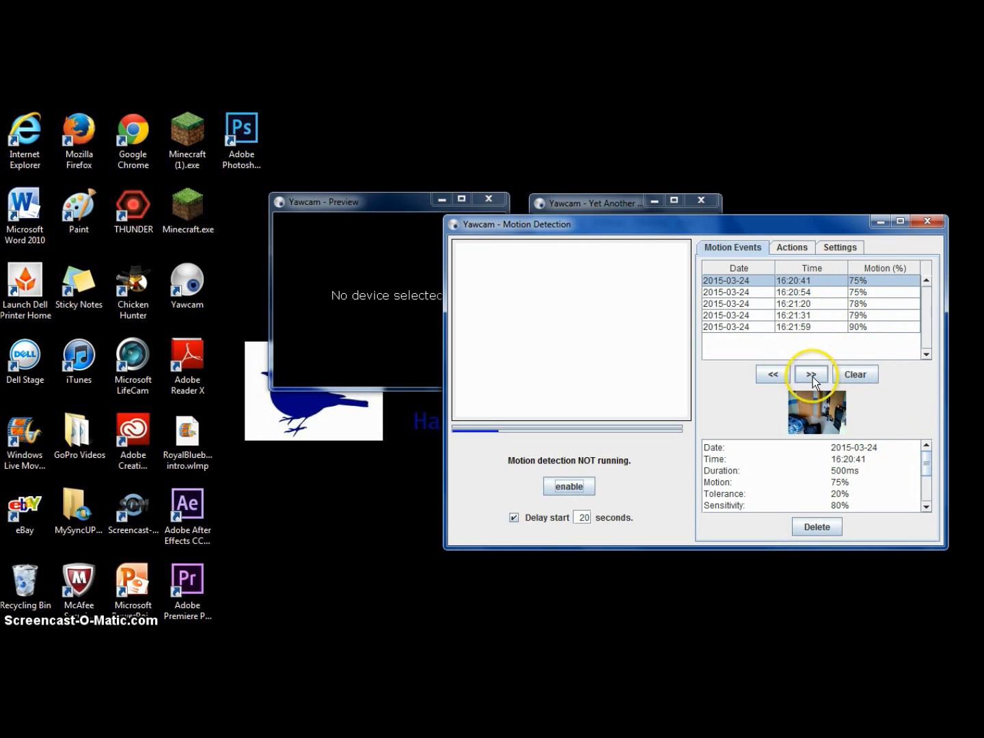
pyautogui.click(851, 374)
pyautogui.click(799, 420)
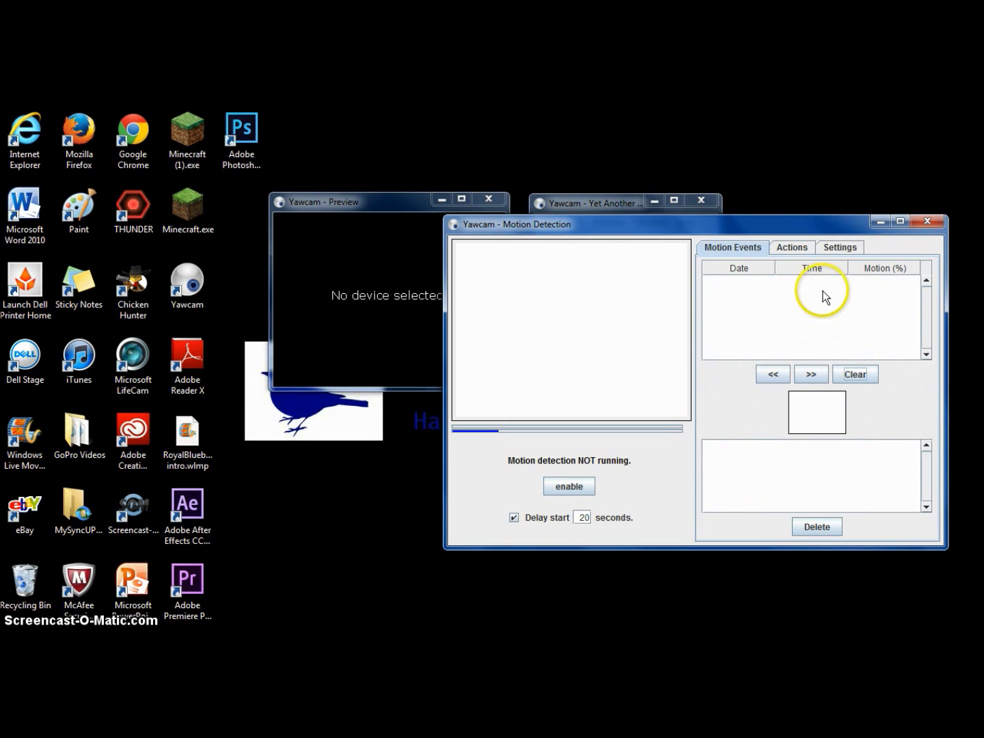
# Step: Review the motion detection actions and its area, detection level and preview settings, closing the Motion Detection window when done
pyautogui.click(794, 249)
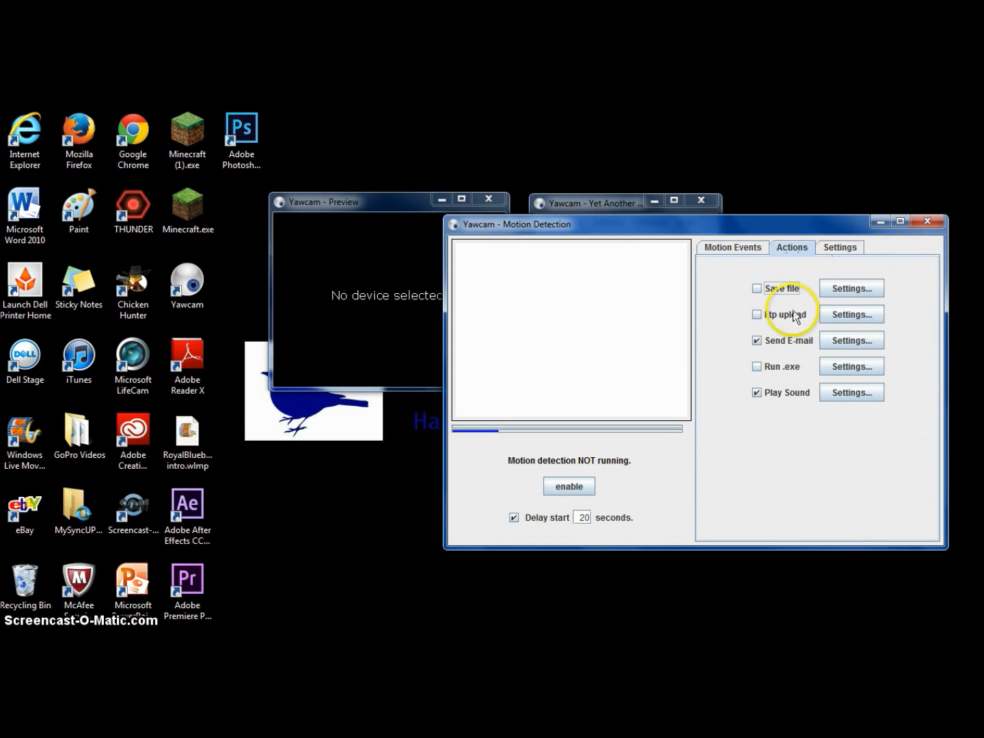
pyautogui.click(756, 341)
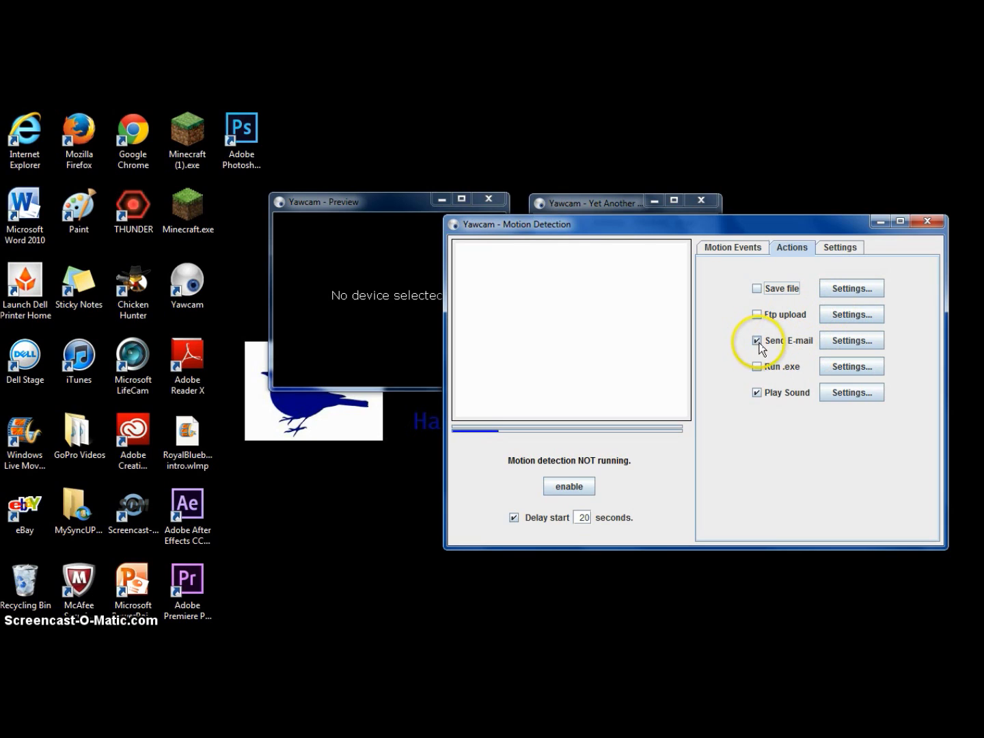
pyautogui.click(843, 248)
pyautogui.click(795, 248)
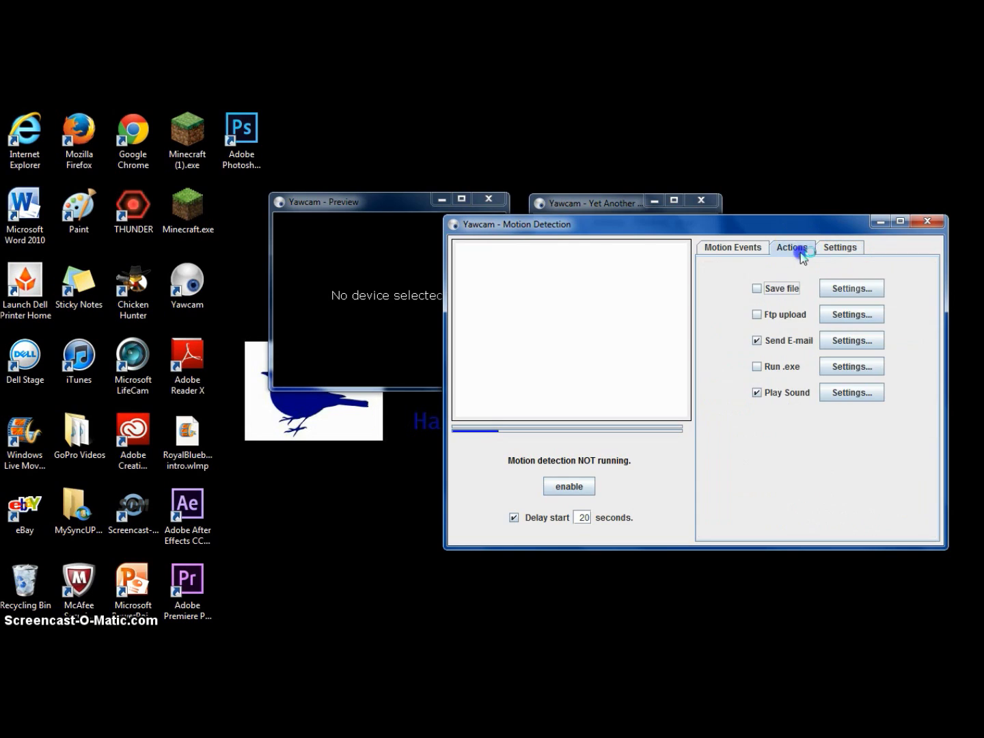
pyautogui.click(828, 252)
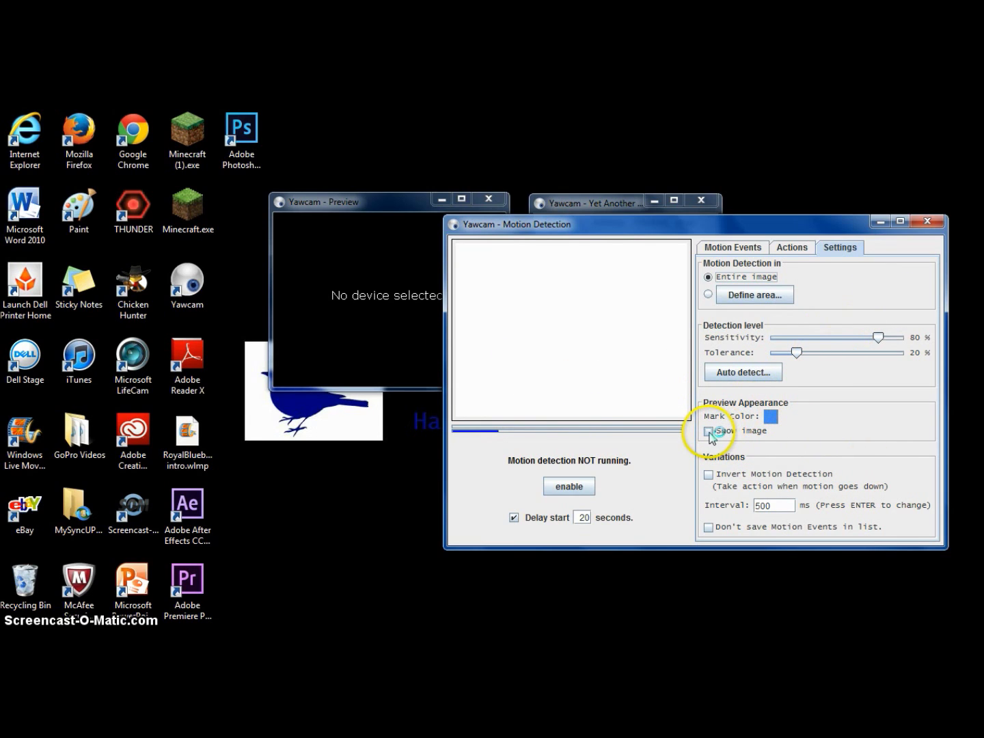
pyautogui.click(925, 221)
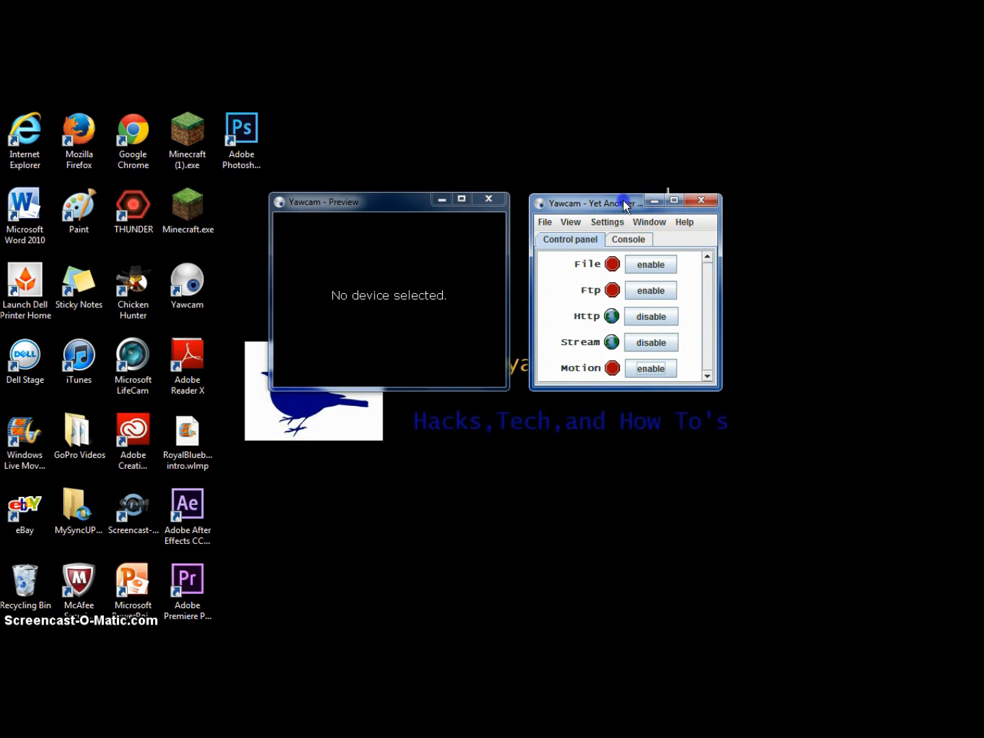
pyautogui.moveTo(624, 200); pyautogui.dragTo(375, 415)
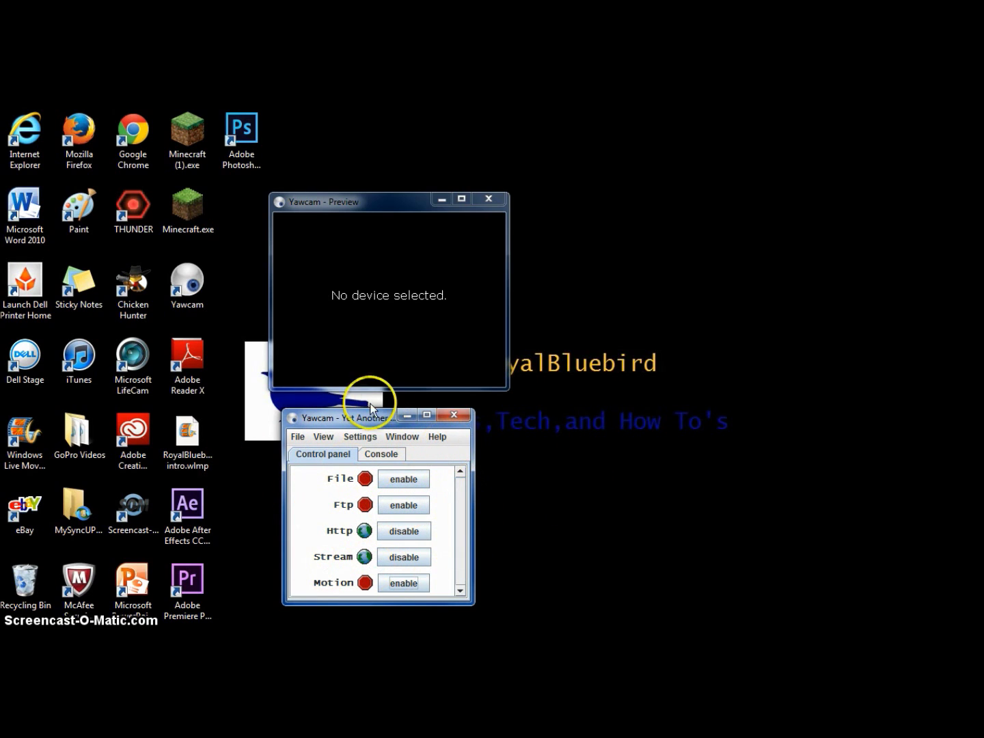
pyautogui.moveTo(369, 408); pyautogui.dragTo(622, 203)
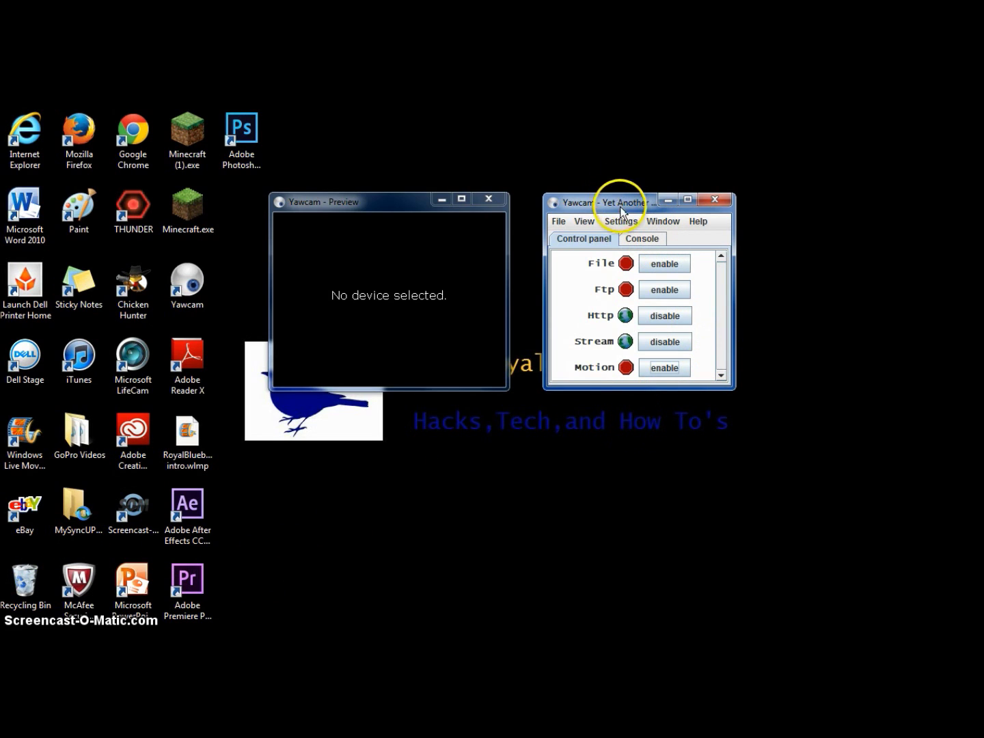
pyautogui.moveTo(618, 203); pyautogui.dragTo(369, 413)
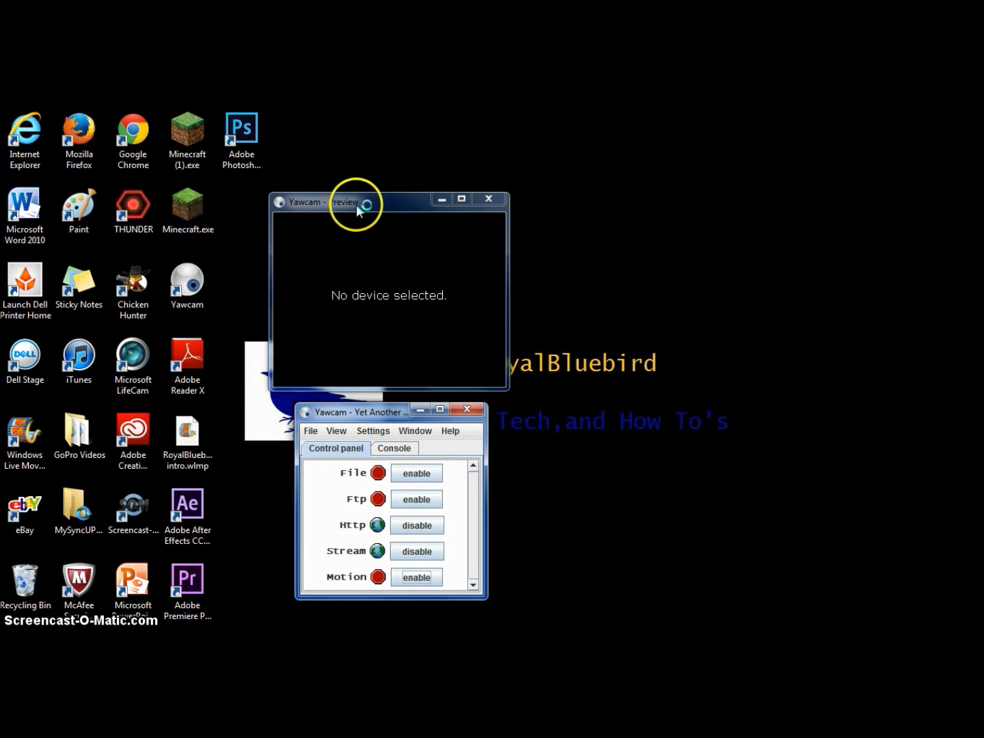
pyautogui.moveTo(356, 206); pyautogui.dragTo(364, 205)
pyautogui.moveTo(550, 304); pyautogui.dragTo(593, 411)
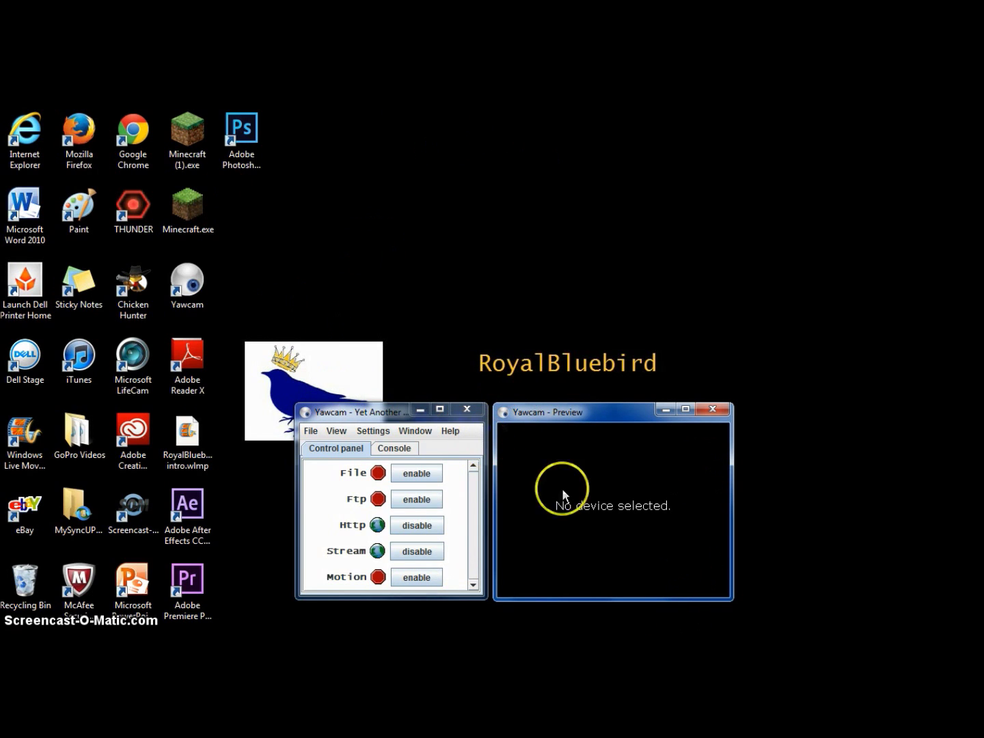
pyautogui.moveTo(570, 408); pyautogui.dragTo(351, 202)
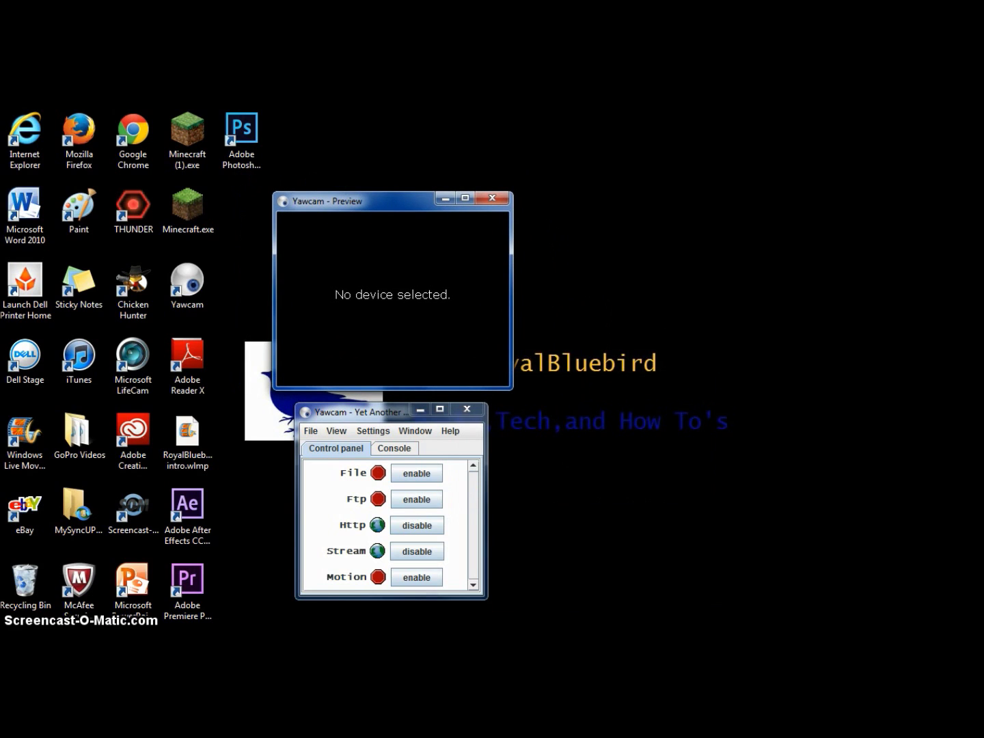